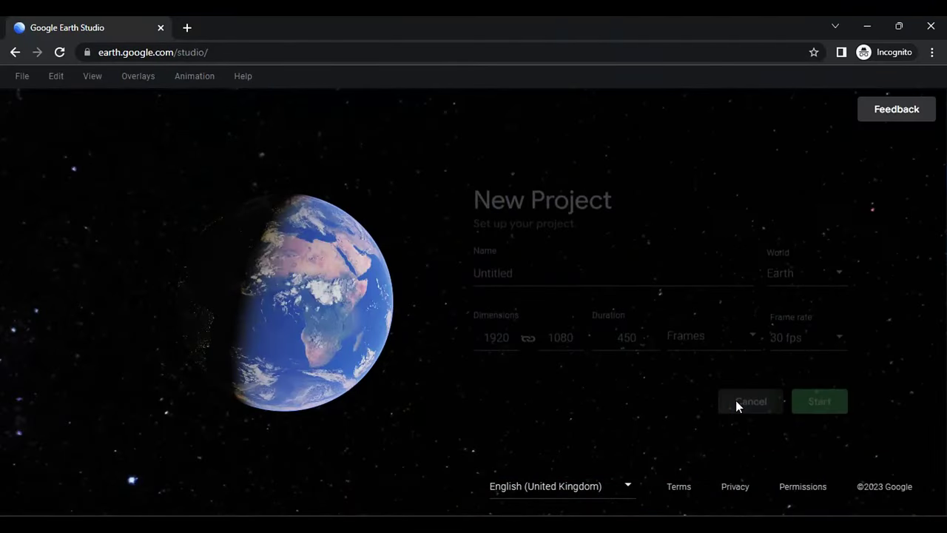
- Create a blank Earth project named "Paris To Aus" at 1920 x 1080 with a 60 fps frame rate
{"action": "left_click", "coordinate": [735, 400]}
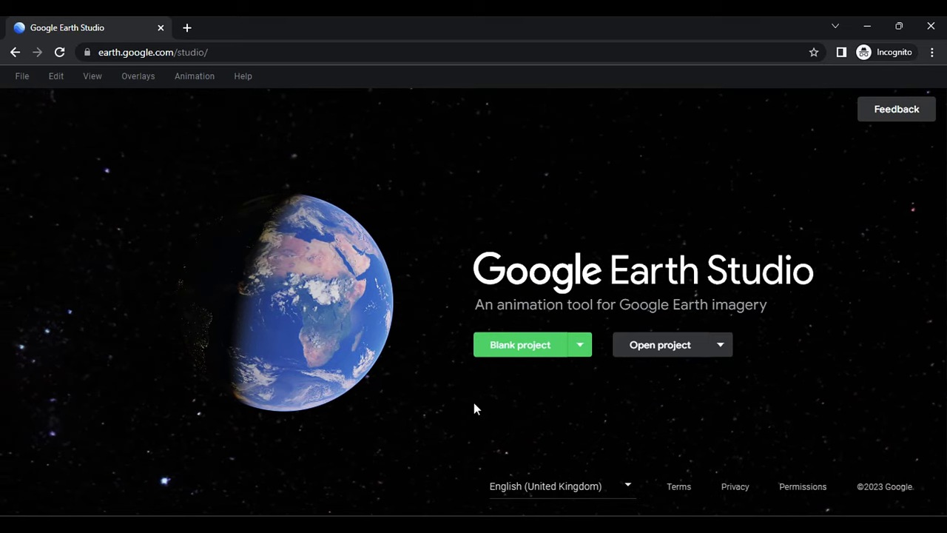
{"action": "left_click", "coordinate": [518, 344]}
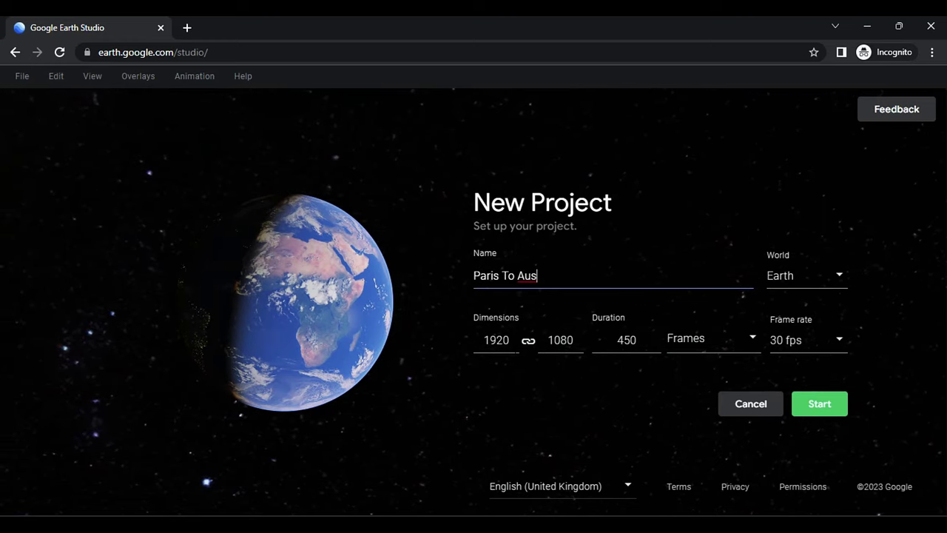
{"action": "left_click", "coordinate": [817, 287]}
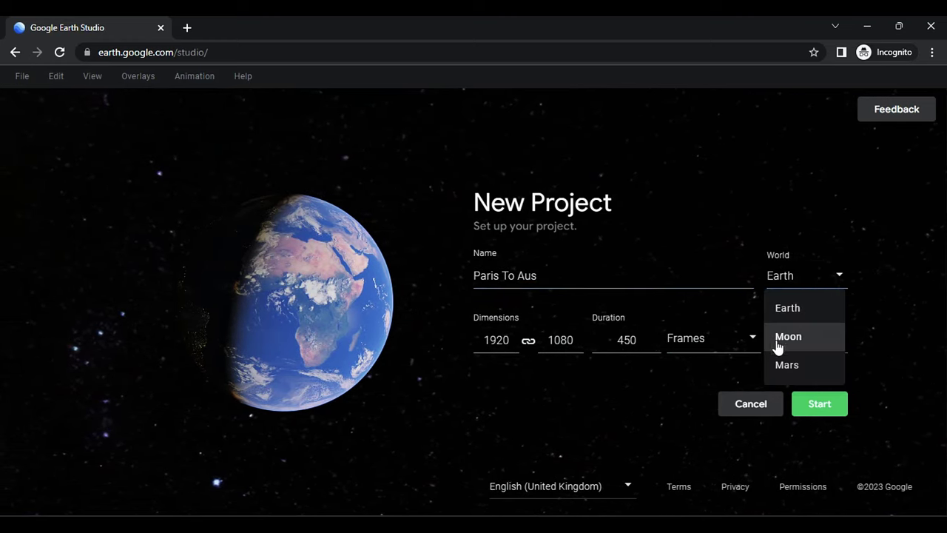
{"action": "left_click", "coordinate": [783, 280]}
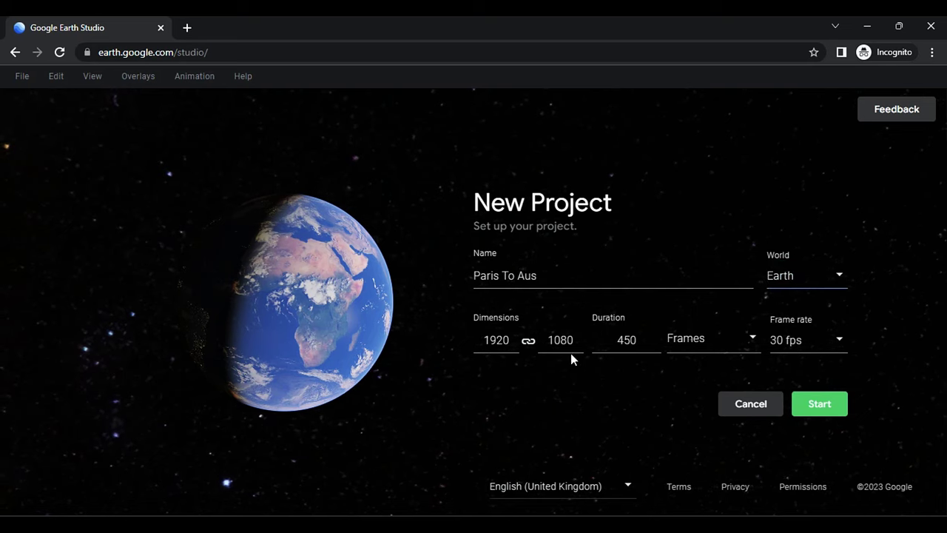
{"action": "left_click", "coordinate": [800, 351]}
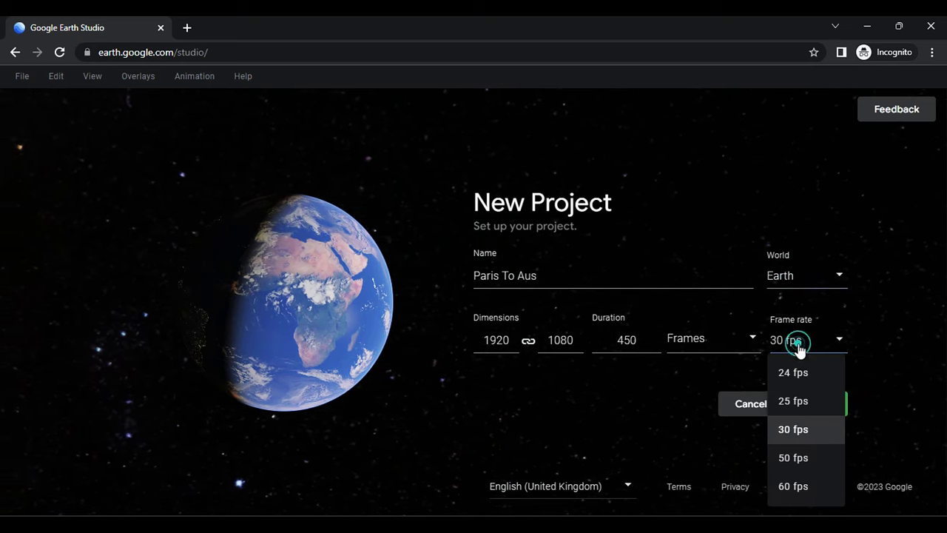
{"action": "left_click", "coordinate": [813, 479]}
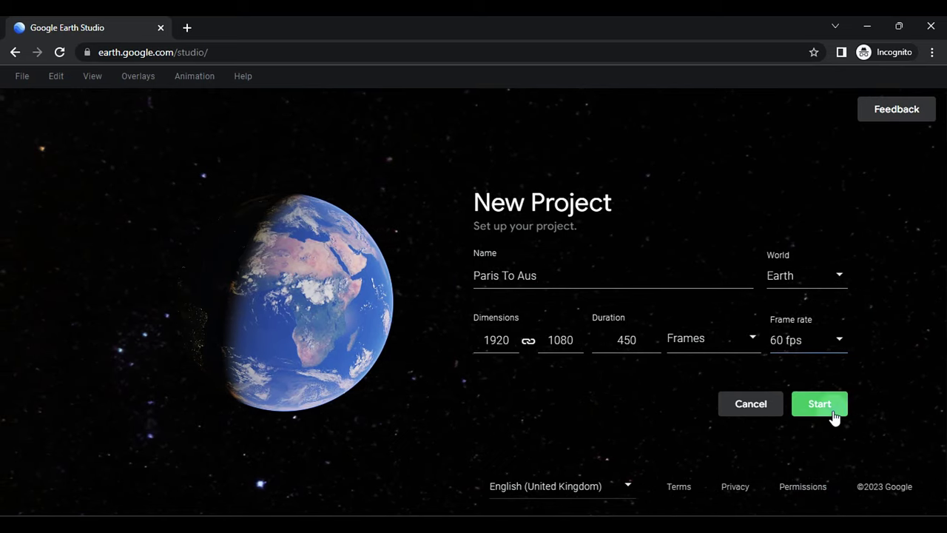
{"action": "left_click", "coordinate": [820, 404]}
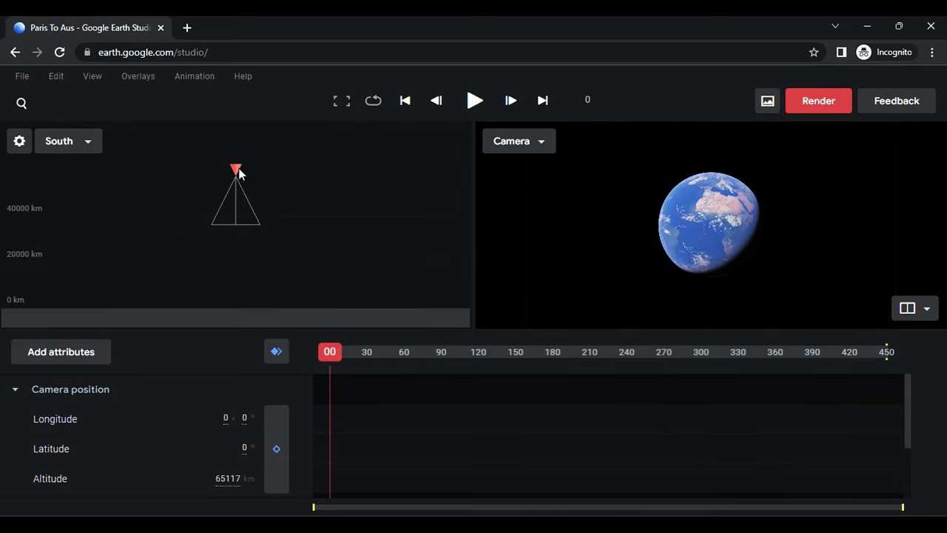
- Shift the camera in the South view to about 2.118° longitude and 63375 km altitude
{"action": "left_click_drag", "start_coordinate": [232, 171], "coordinate": [243, 176]}
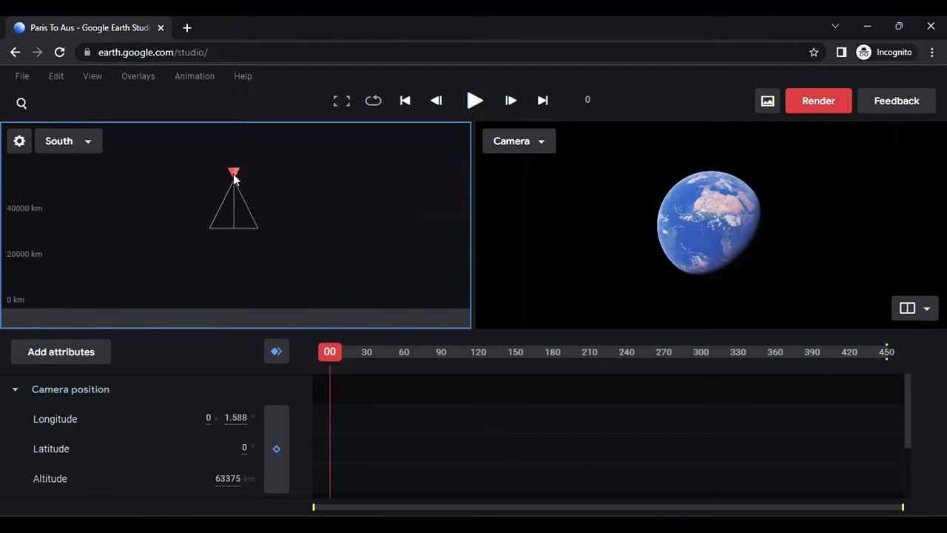
{"action": "scroll", "coordinate": [554, 452], "scroll_direction": "down", "scroll_amount": 1}
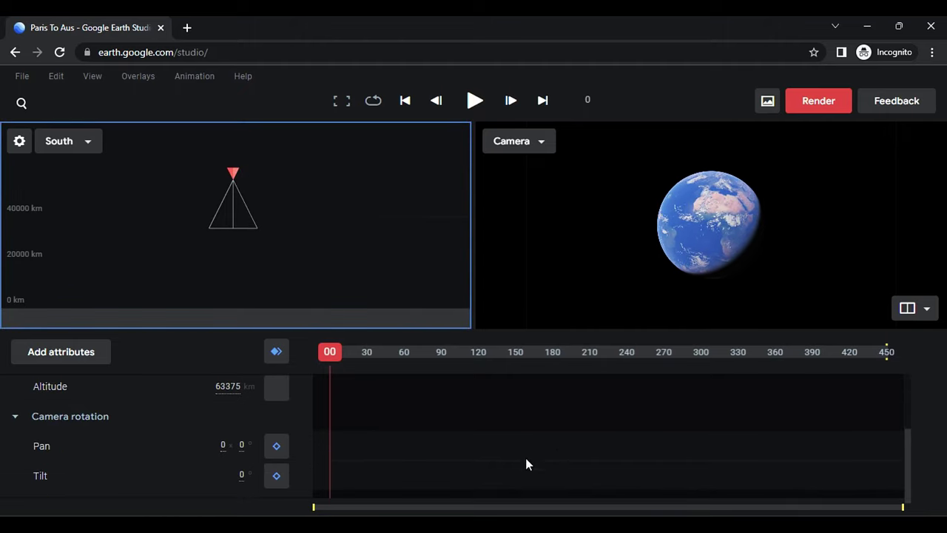
{"action": "scroll", "coordinate": [412, 419], "scroll_direction": "up", "scroll_amount": 2}
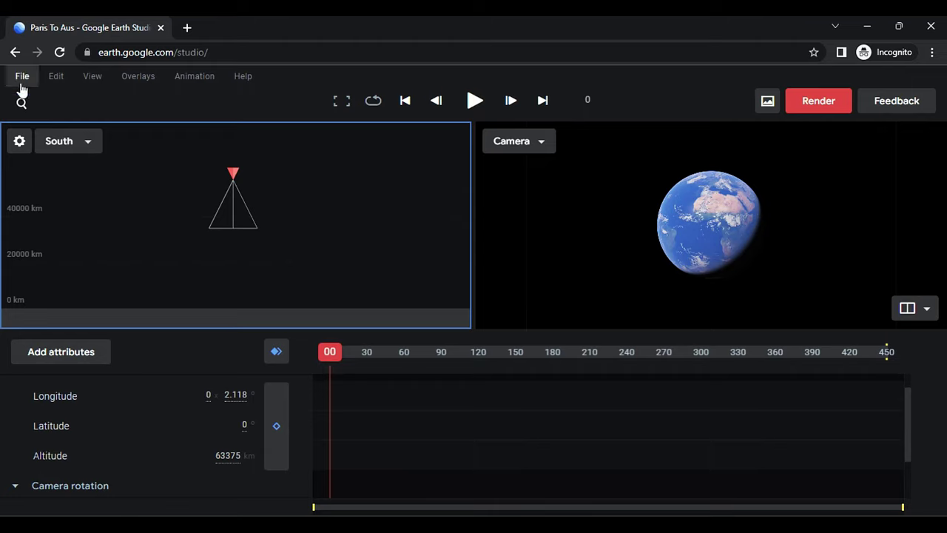
- Start a new Point-to-point quick start project and set the Eiffel Tower in Paris as the first point
{"action": "mouse_move", "coordinate": [35, 109]}
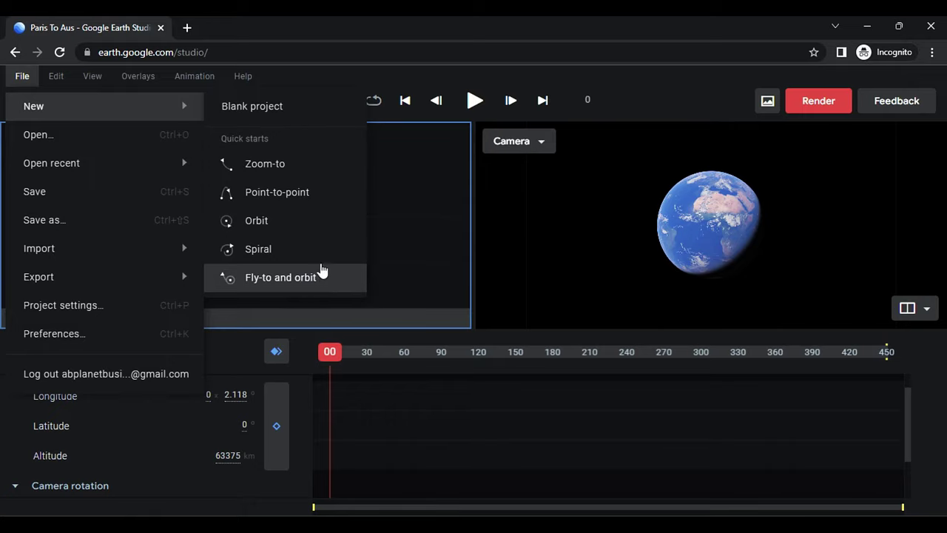
{"action": "left_click", "coordinate": [287, 197]}
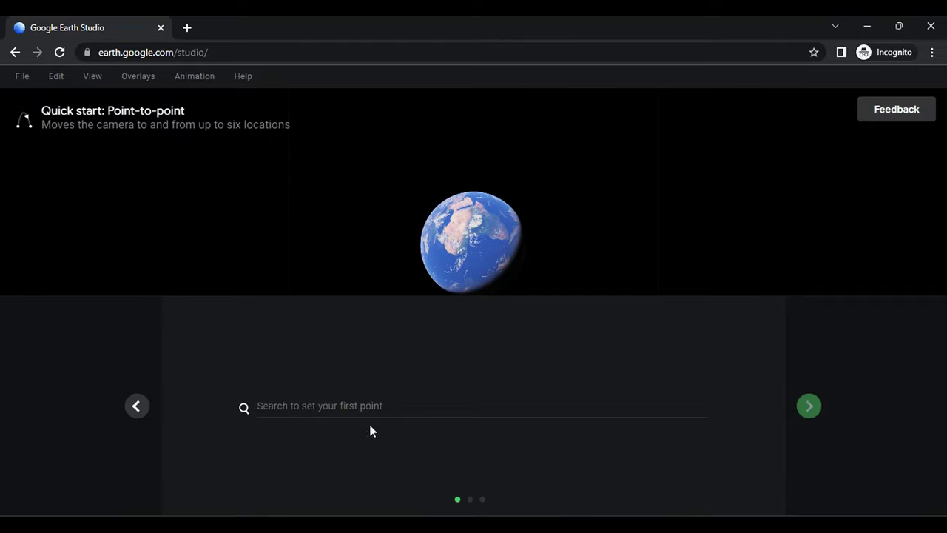
{"action": "left_click", "coordinate": [336, 464]}
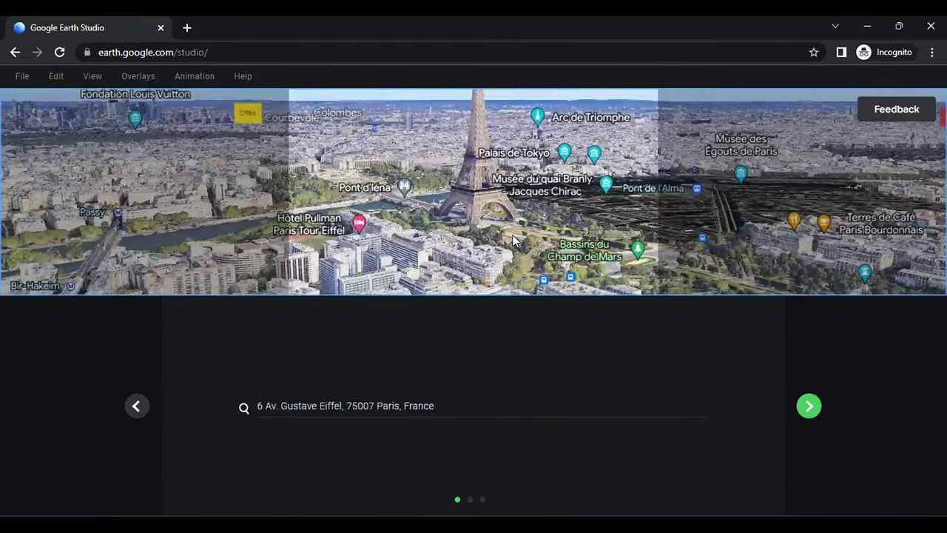
{"action": "left_click", "coordinate": [497, 234]}
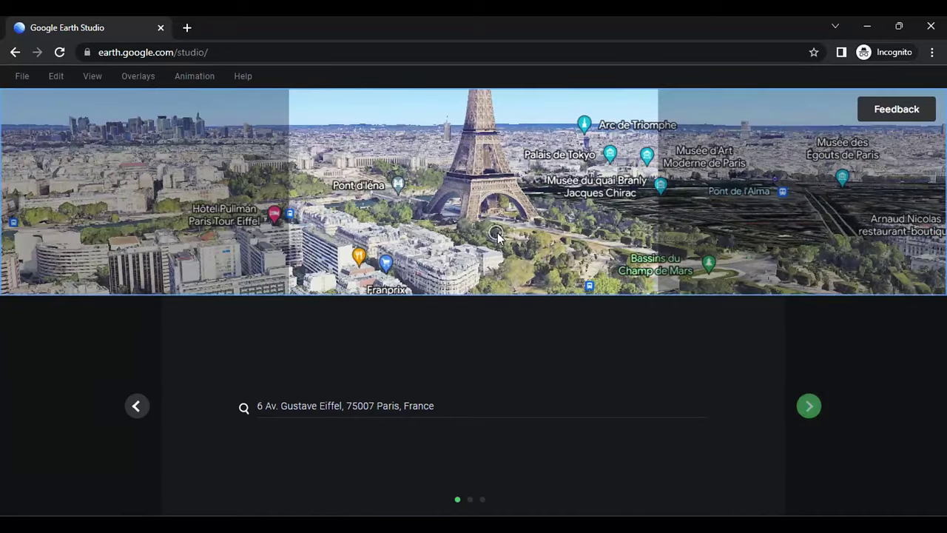
{"action": "left_click", "coordinate": [809, 406]}
- Set the Sydney Opera House as the second point with a close-up view and finish creating the project
{"action": "left_click", "coordinate": [480, 409]}
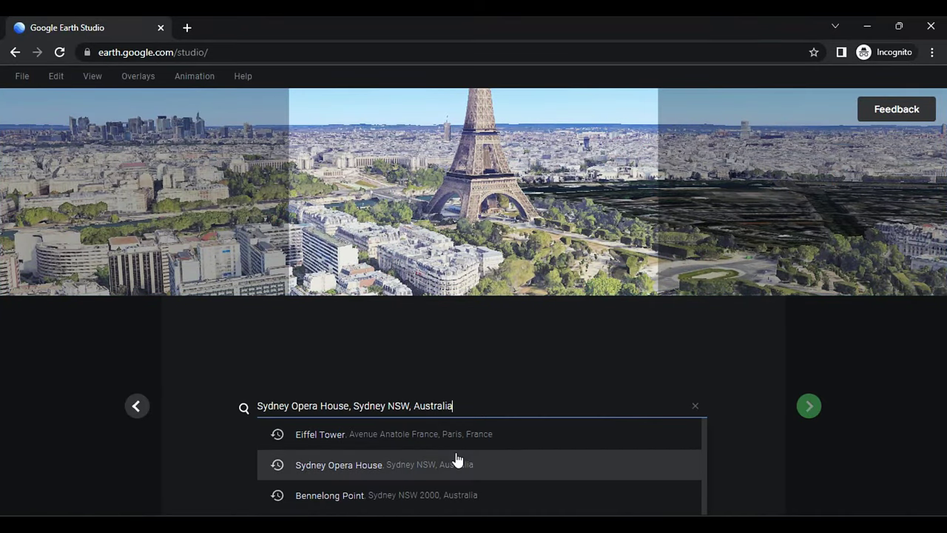
{"action": "left_click", "coordinate": [456, 463]}
{"action": "scroll", "coordinate": [472, 190], "scroll_direction": "up", "scroll_amount": 5}
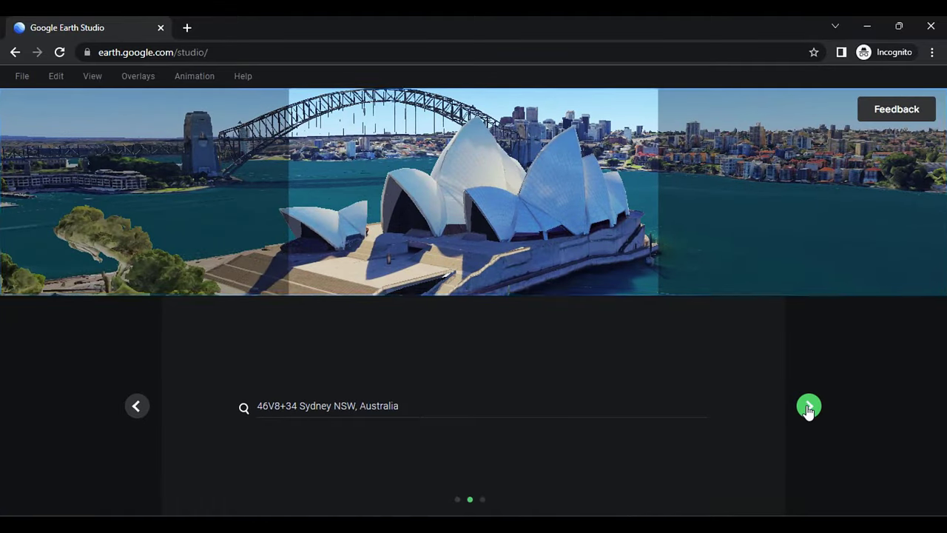
{"action": "left_click", "coordinate": [808, 407]}
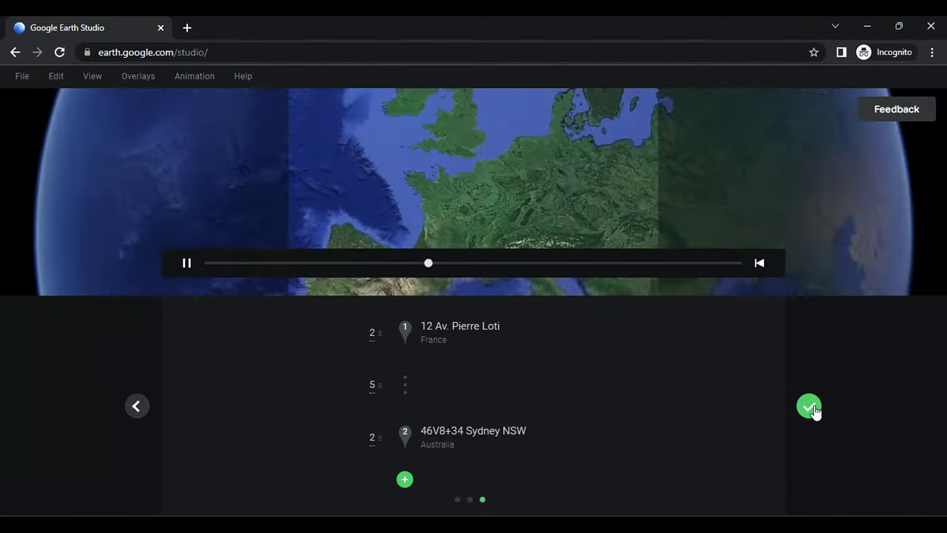
{"action": "left_click", "coordinate": [808, 406]}
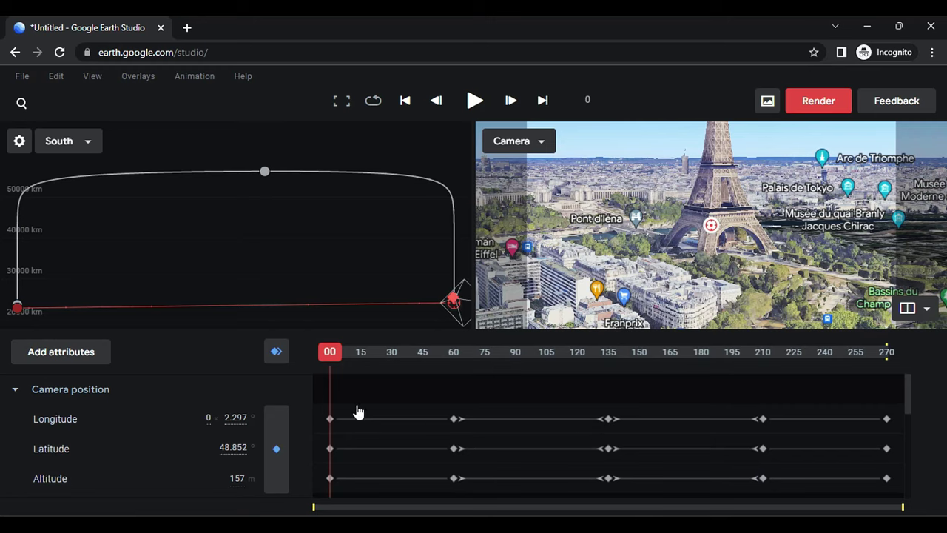
- At frame 60, reframe the camera on the Eiffel Tower from the garden side and keyframe the camera position
{"action": "scroll", "coordinate": [361, 460], "scroll_direction": "down", "scroll_amount": 3}
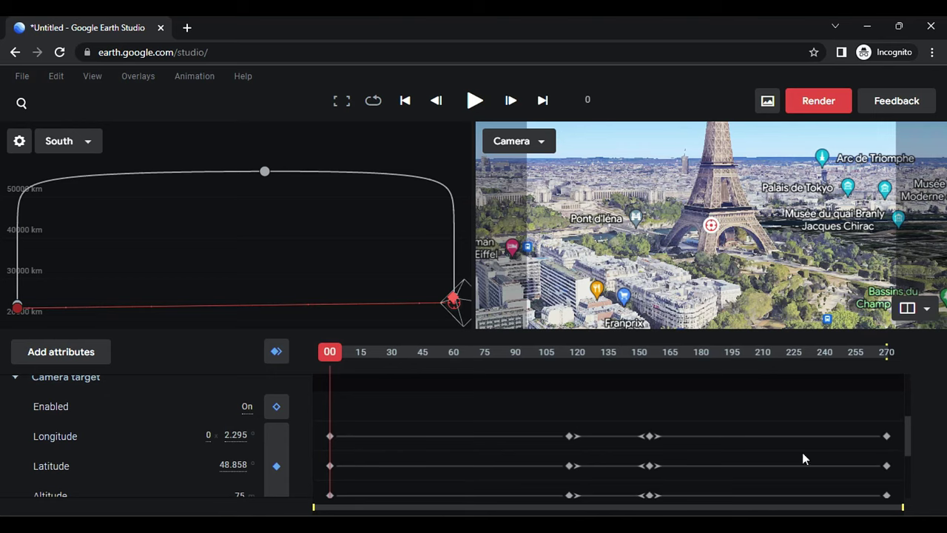
{"action": "scroll", "coordinate": [497, 436], "scroll_direction": "up", "scroll_amount": 3}
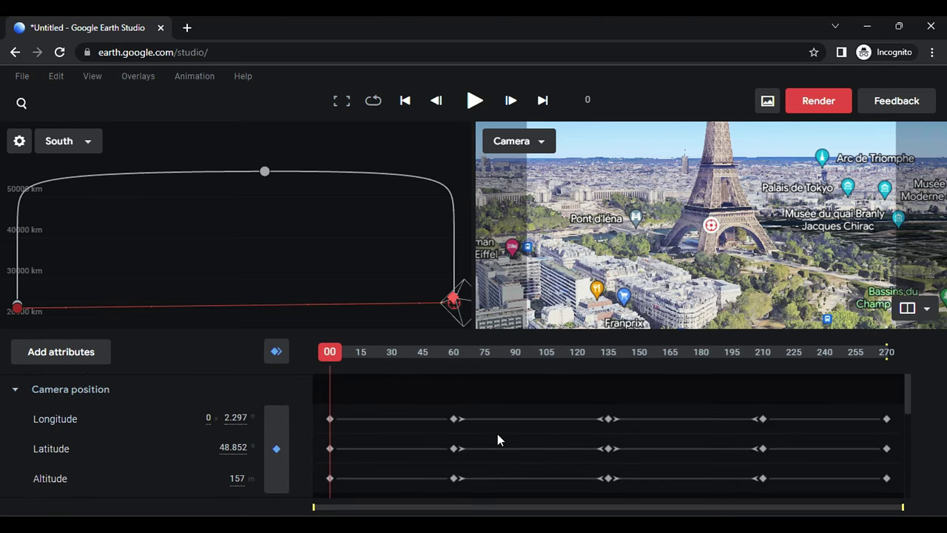
{"action": "left_click", "coordinate": [344, 357]}
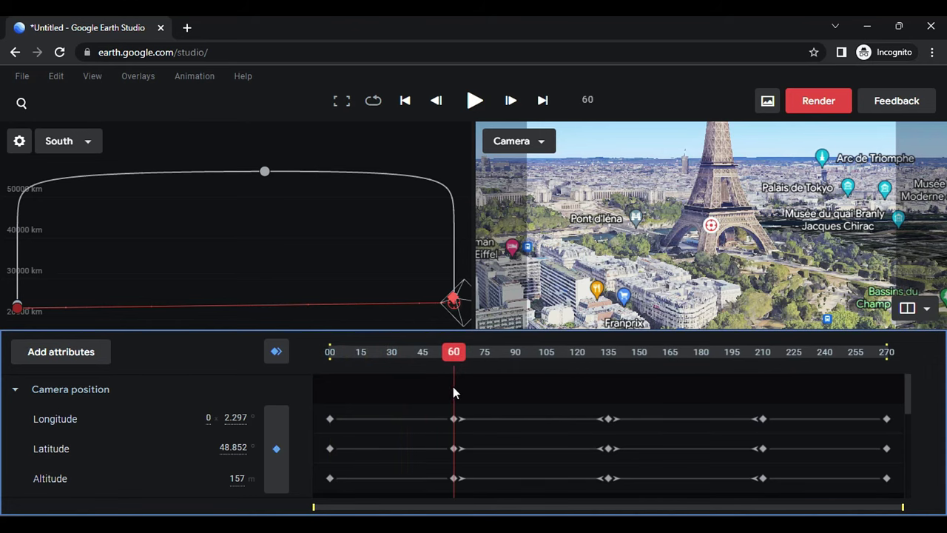
{"action": "mouse_move", "coordinate": [447, 391]}
{"action": "left_mouse_down"}
{"action": "mouse_move", "coordinate": [330, 385]}
{"action": "mouse_move", "coordinate": [455, 401]}
{"action": "left_mouse_up"}
{"action": "scroll", "coordinate": [672, 242], "scroll_direction": "up", "scroll_amount": 3}
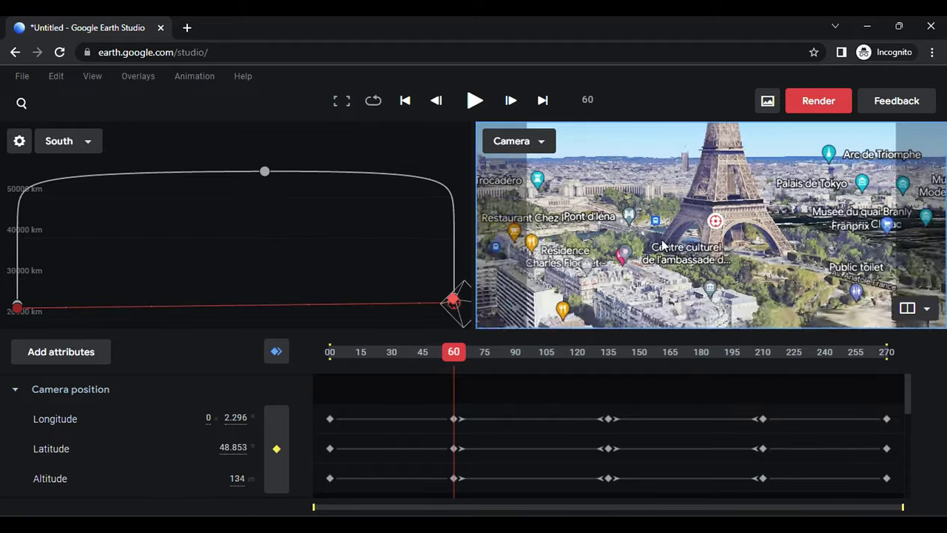
{"action": "middle_click_drag", "start_coordinate": [662, 245], "coordinate": [701, 227]}
{"action": "scroll", "coordinate": [700, 227], "scroll_direction": "up", "scroll_amount": 2}
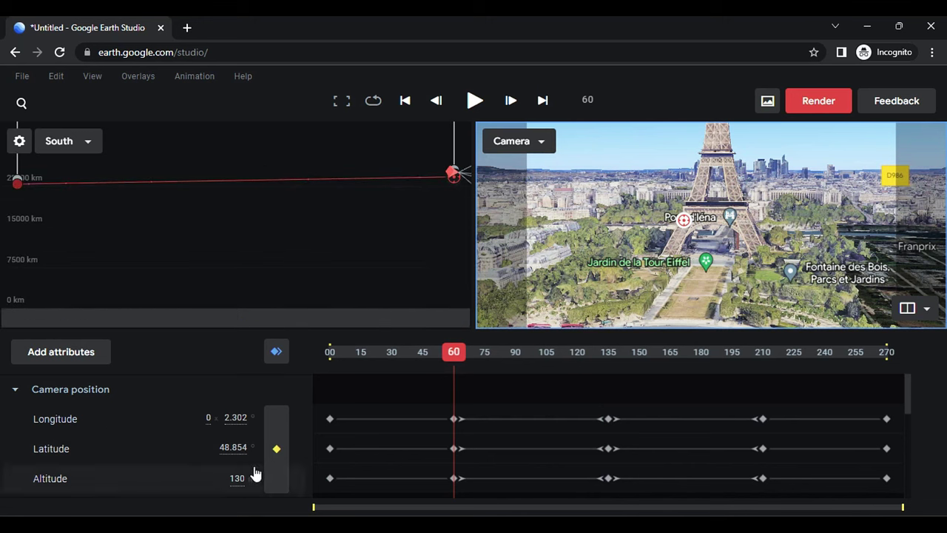
{"action": "left_click", "coordinate": [268, 461]}
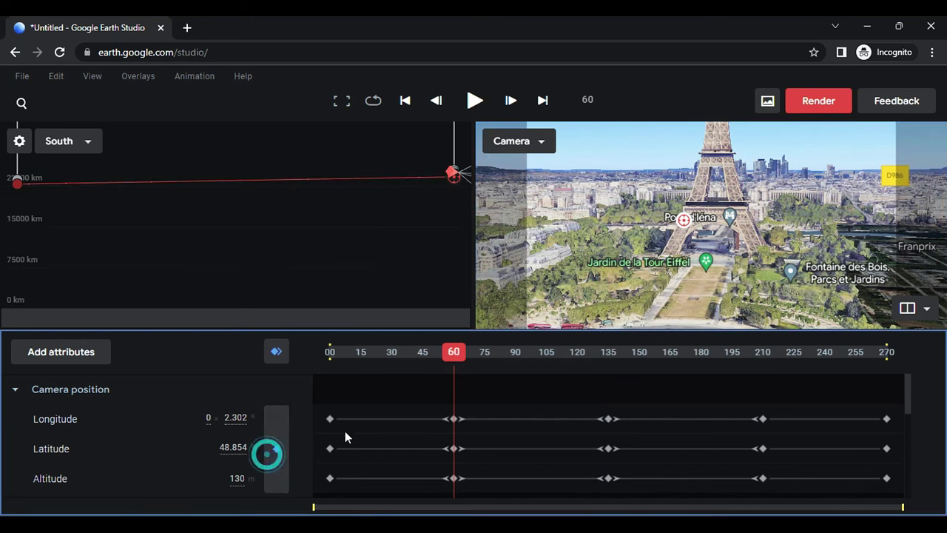
- Add keyframes for the camera target and camera pan at frame 60
{"action": "scroll", "coordinate": [345, 430], "scroll_direction": "down", "scroll_amount": 3}
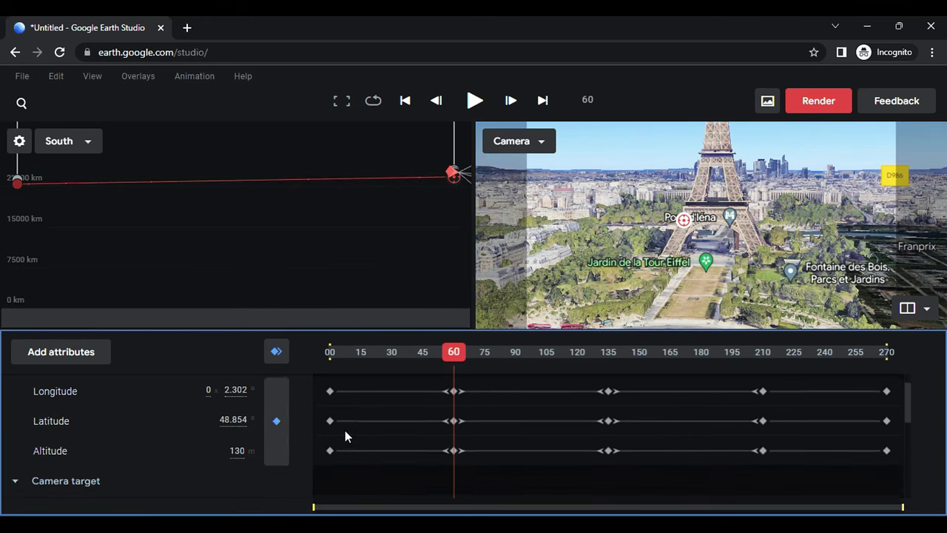
{"action": "left_click", "coordinate": [275, 432]}
{"action": "scroll", "coordinate": [272, 435], "scroll_direction": "up", "scroll_amount": 1}
{"action": "scroll", "coordinate": [281, 422], "scroll_direction": "down", "scroll_amount": 3}
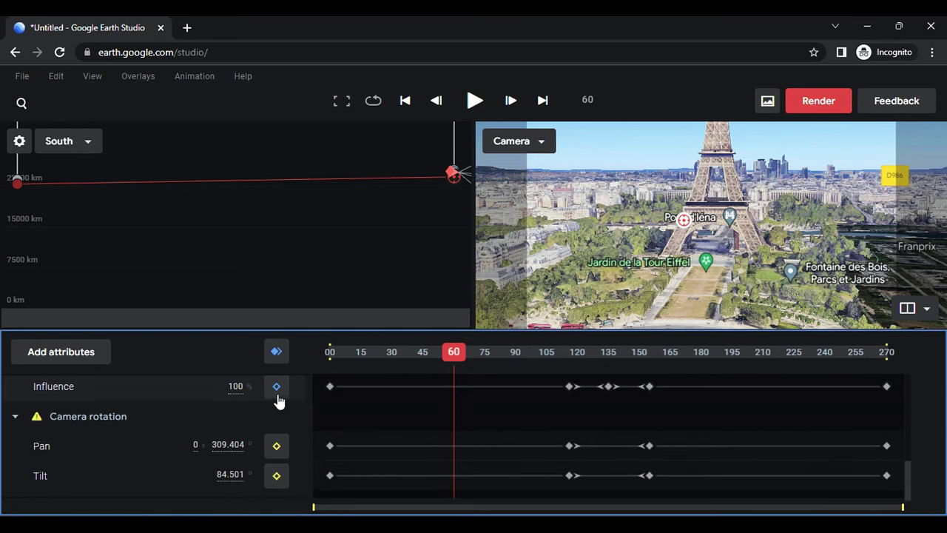
{"action": "left_click", "coordinate": [278, 446]}
- At frame 191, reframe the camera as an aerial view of Sydney Harbour at about 967 m and keyframe its position
{"action": "left_click_drag", "start_coordinate": [454, 352], "coordinate": [723, 427]}
{"action": "scroll", "coordinate": [365, 395], "scroll_direction": "up", "scroll_amount": 3}
{"action": "scroll", "coordinate": [357, 411], "scroll_direction": "up", "scroll_amount": 3}
{"action": "middle_click_drag", "start_coordinate": [687, 309], "coordinate": [706, 228]}
{"action": "left_click_drag", "start_coordinate": [680, 300], "coordinate": [690, 295]}
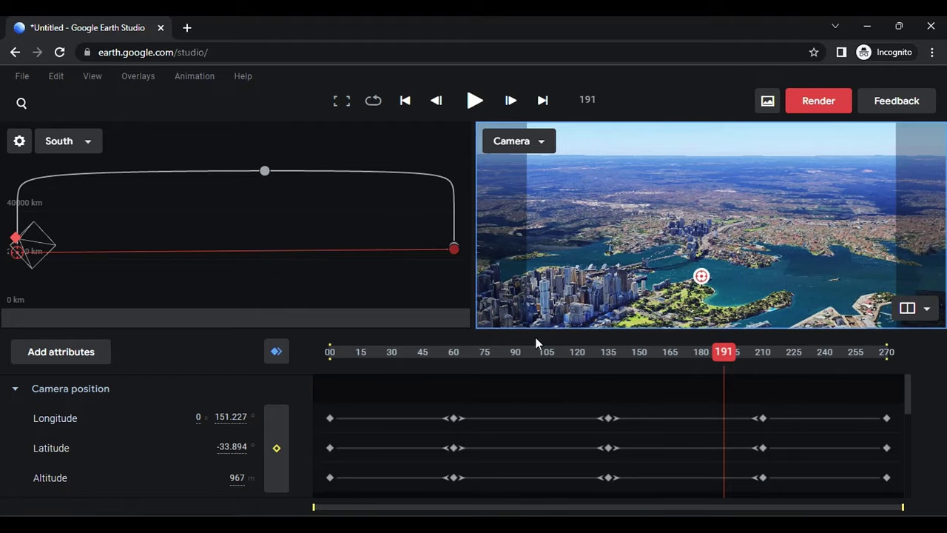
{"action": "left_click", "coordinate": [279, 442]}
- Reframe the camera on Sydney at frame 210 and readjust the aerial view at frame 191
{"action": "left_click_drag", "start_coordinate": [722, 356], "coordinate": [762, 367]}
{"action": "left_click_drag", "start_coordinate": [701, 264], "coordinate": [656, 216]}
{"action": "middle_click_drag", "start_coordinate": [702, 309], "coordinate": [761, 248]}
{"action": "left_click_drag", "start_coordinate": [761, 352], "coordinate": [723, 374]}
{"action": "middle_click_drag", "start_coordinate": [723, 274], "coordinate": [696, 349]}
- Move the final camera position keyframes to frame 256 and set a further keyframe at that frame
{"action": "left_click_drag", "start_coordinate": [722, 355], "coordinate": [795, 390]}
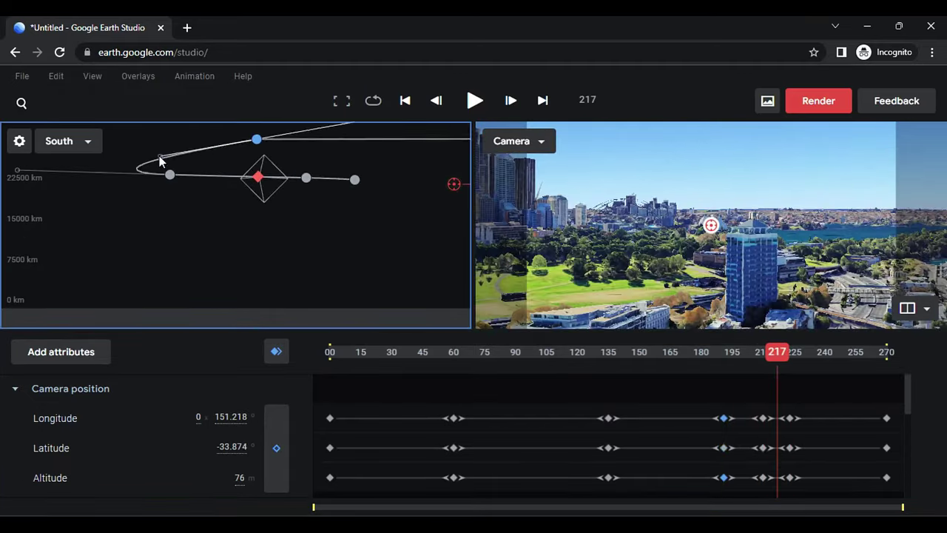
{"action": "left_click_drag", "start_coordinate": [776, 353], "coordinate": [853, 362]}
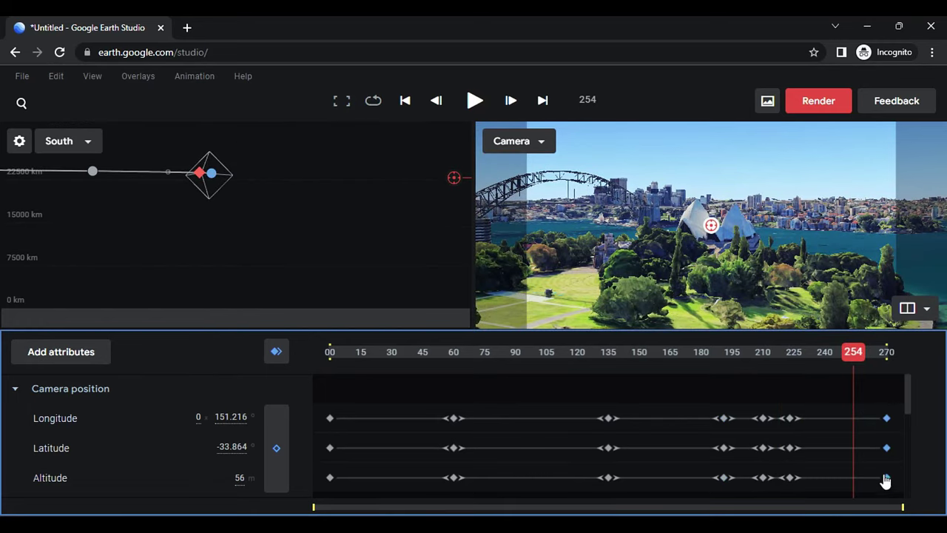
{"action": "left_click_drag", "start_coordinate": [882, 479], "coordinate": [858, 477]}
{"action": "left_click_drag", "start_coordinate": [854, 358], "coordinate": [859, 358]}
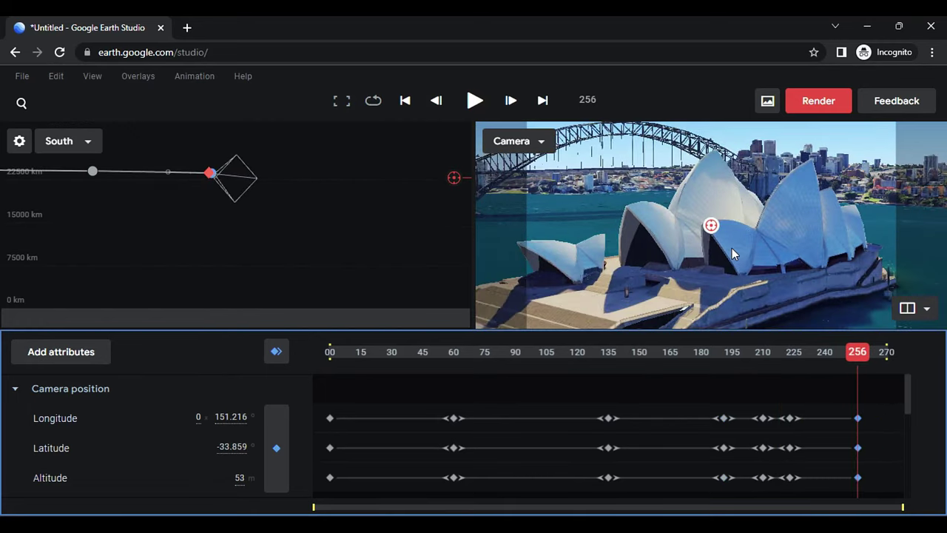
{"action": "scroll", "coordinate": [732, 248], "scroll_direction": "down", "scroll_amount": 3}
{"action": "left_click", "coordinate": [276, 448]}
- At frame 270, adjust the camera view of the Sydney Opera House and keyframe the camera position
{"action": "left_click", "coordinate": [891, 356]}
{"action": "scroll", "coordinate": [706, 236], "scroll_direction": "up", "scroll_amount": 3}
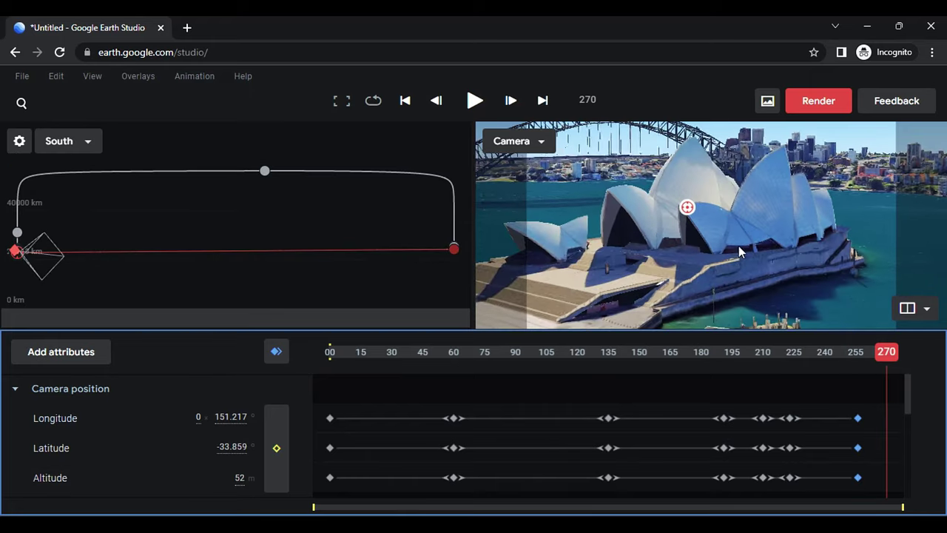
{"action": "left_click_drag", "start_coordinate": [691, 259], "coordinate": [729, 259]}
{"action": "left_click", "coordinate": [276, 448]}
{"action": "left_click_drag", "start_coordinate": [884, 357], "coordinate": [892, 384]}
{"action": "scroll", "coordinate": [652, 442], "scroll_direction": "down", "scroll_amount": 1}
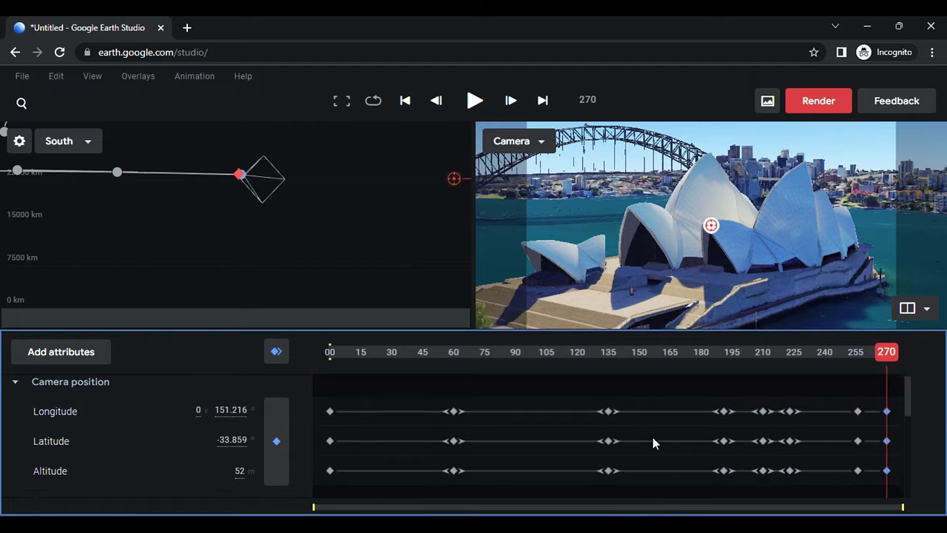
- Submit a cloud render named "Paris to Aus" as an MP4 video covering frames 0 to 270 at 1920 x 1080
{"action": "left_click", "coordinate": [820, 101]}
{"action": "type", "text": "Paris to Aus"}
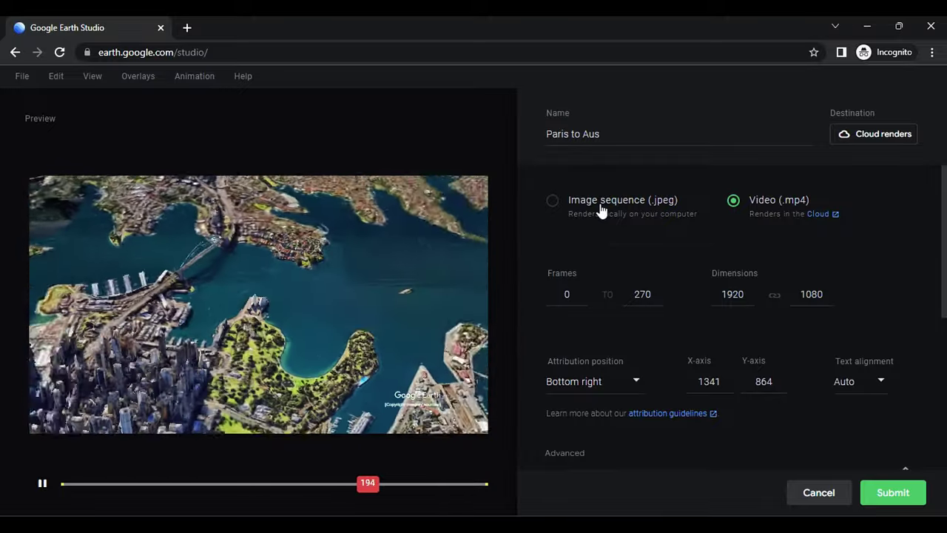
{"action": "scroll", "coordinate": [796, 420], "scroll_direction": "down", "scroll_amount": 4}
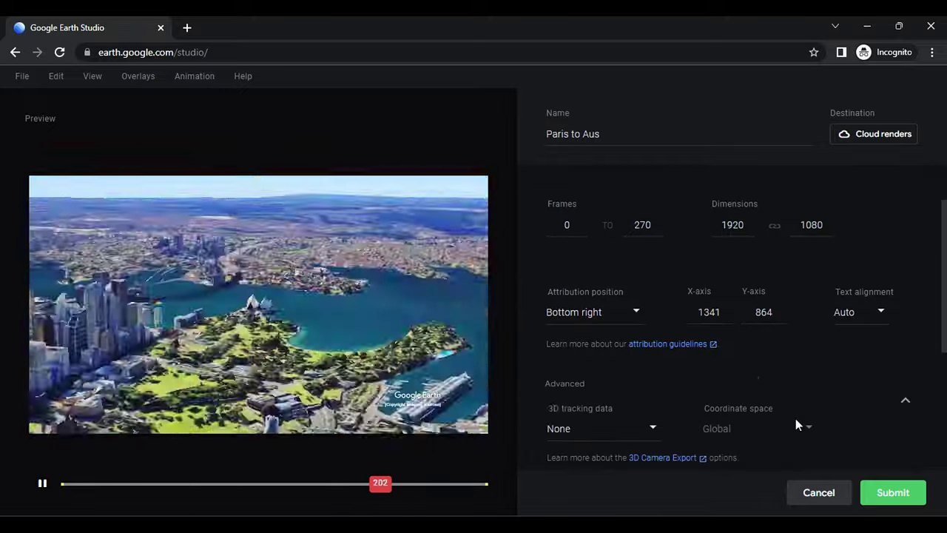
{"action": "scroll", "coordinate": [873, 414], "scroll_direction": "up", "scroll_amount": 1}
{"action": "left_click", "coordinate": [899, 493]}
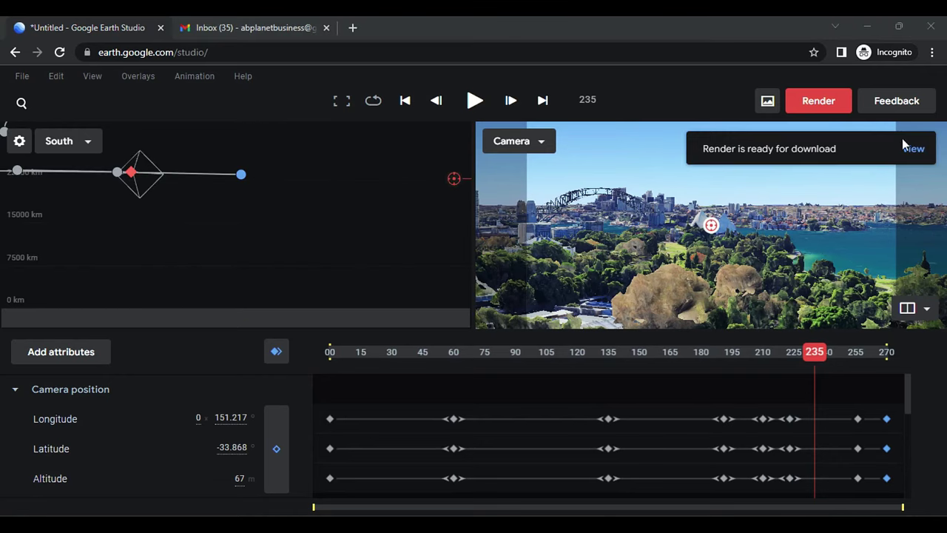
- Open the finished render, switch to Filmora, and import the Paris to Aus, Effle Tower and Opera House clips
{"action": "left_click", "coordinate": [913, 149]}
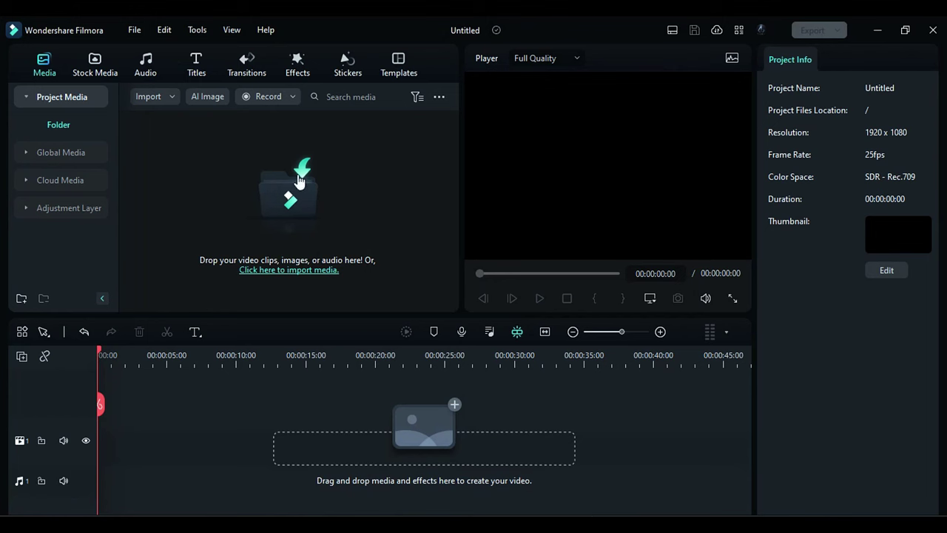
{"action": "left_click", "coordinate": [300, 181]}
{"action": "scroll", "coordinate": [104, 231], "scroll_direction": "down", "scroll_amount": 1}
{"action": "left_click", "coordinate": [100, 195]}
{"action": "double_click", "coordinate": [184, 134]}
- Place the Effle Tower clip at the start of the first video track
{"action": "left_click_drag", "start_coordinate": [171, 211], "coordinate": [155, 425]}
{"action": "key", "text": "Return"}
{"action": "left_click", "coordinate": [399, 298]}
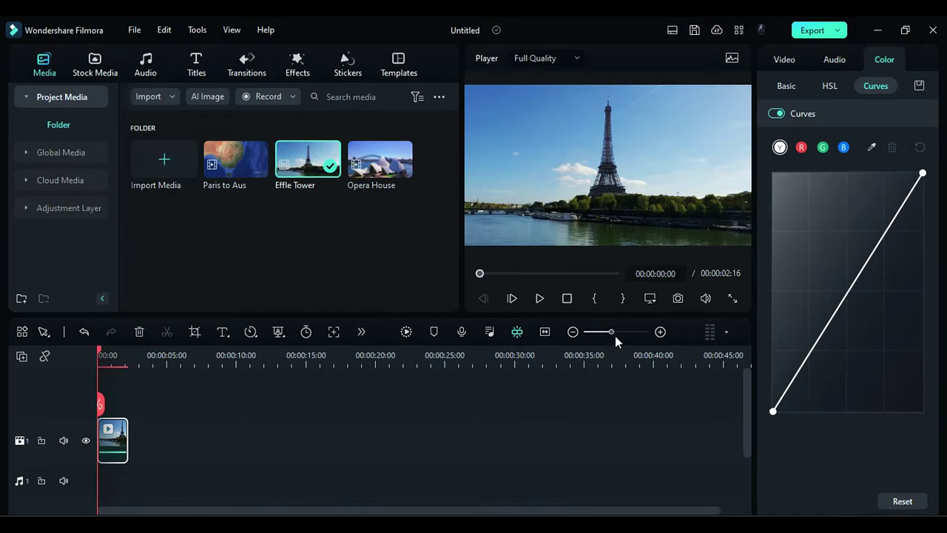
- Add the Paris to Aus clip directly after the Effle Tower clip and trim its beginning
{"action": "left_click_drag", "start_coordinate": [235, 159], "coordinate": [185, 442]}
{"action": "left_click_drag", "start_coordinate": [154, 357], "coordinate": [180, 363]}
{"action": "left_click_drag", "start_coordinate": [157, 435], "coordinate": [171, 435]}
{"action": "left_click", "coordinate": [161, 361]}
{"action": "mouse_move", "coordinate": [163, 366]}
{"action": "left_mouse_down"}
{"action": "mouse_move", "coordinate": [192, 366]}
{"action": "mouse_move", "coordinate": [170, 367]}
{"action": "left_mouse_up"}
{"action": "left_click_drag", "start_coordinate": [157, 435], "coordinate": [169, 434]}
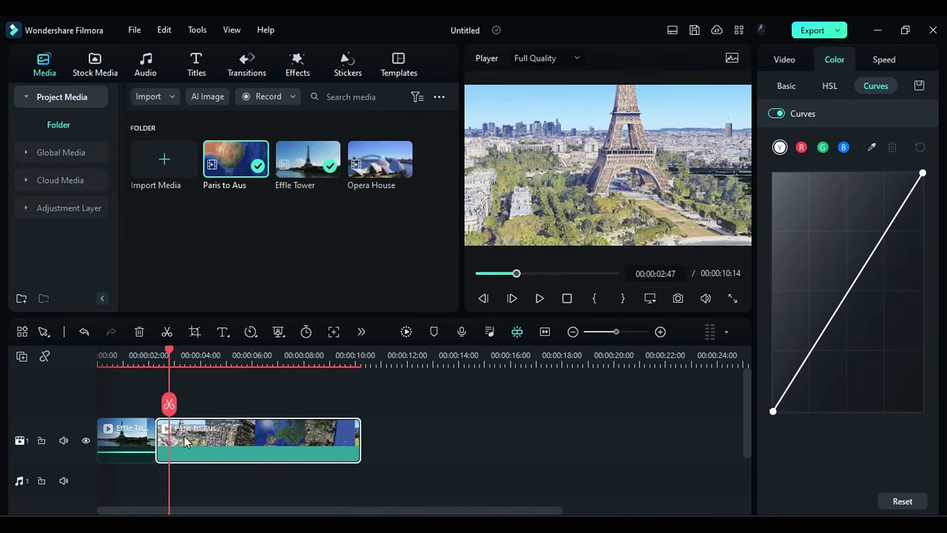
- Place the Opera House clip on the second track over the end of Paris to Aus and lower its opacity for alignment
{"action": "left_click_drag", "start_coordinate": [178, 435], "coordinate": [378, 385]}
{"action": "left_click", "coordinate": [786, 86]}
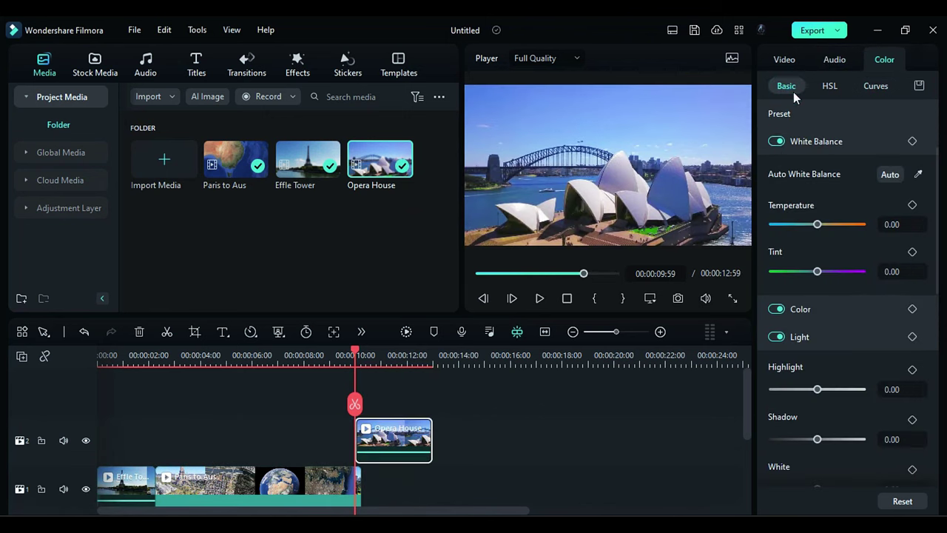
{"action": "left_click", "coordinate": [784, 59]}
{"action": "left_click_drag", "start_coordinate": [864, 476], "coordinate": [817, 477]}
- Match the Opera House clip to the fly-over by setting its scale to 140% and position to X -25, Y 199 px
{"action": "mouse_move", "coordinate": [389, 435]}
{"action": "left_mouse_down"}
{"action": "mouse_move", "coordinate": [468, 437]}
{"action": "mouse_move", "coordinate": [393, 437]}
{"action": "left_mouse_up"}
{"action": "left_click_drag", "start_coordinate": [823, 188], "coordinate": [832, 188]}
{"action": "left_click_drag", "start_coordinate": [411, 438], "coordinate": [403, 438]}
{"action": "left_click_drag", "start_coordinate": [823, 188], "coordinate": [843, 188]}
{"action": "left_click_drag", "start_coordinate": [881, 239], "coordinate": [934, 238]}
{"action": "left_click_drag", "start_coordinate": [798, 239], "coordinate": [779, 239]}
- Move the Opera House clip to the first track directly after Paris to Aus and restore its opacity to 100%
{"action": "left_click_drag", "start_coordinate": [384, 447], "coordinate": [383, 481]}
{"action": "left_click_drag", "start_coordinate": [817, 476], "coordinate": [860, 476]}
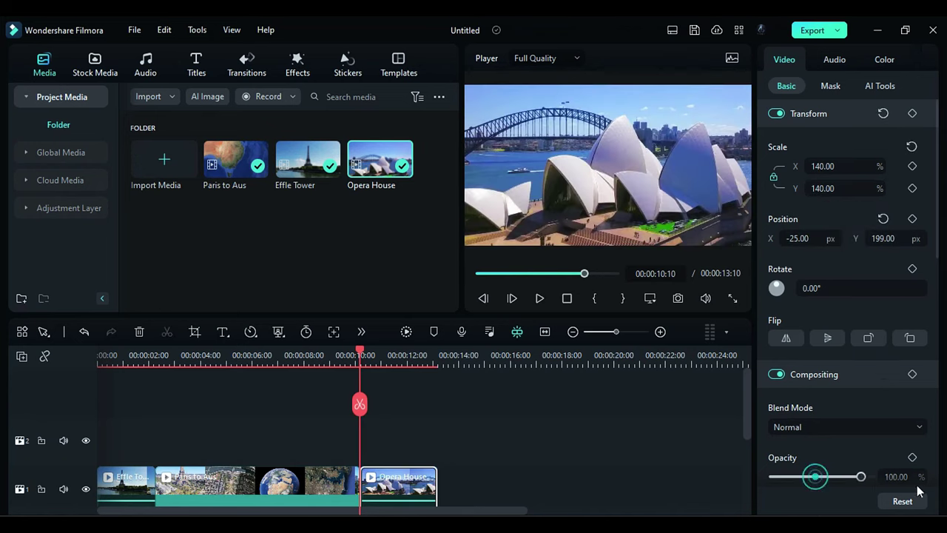
{"action": "left_click_drag", "start_coordinate": [360, 353], "coordinate": [365, 352]}
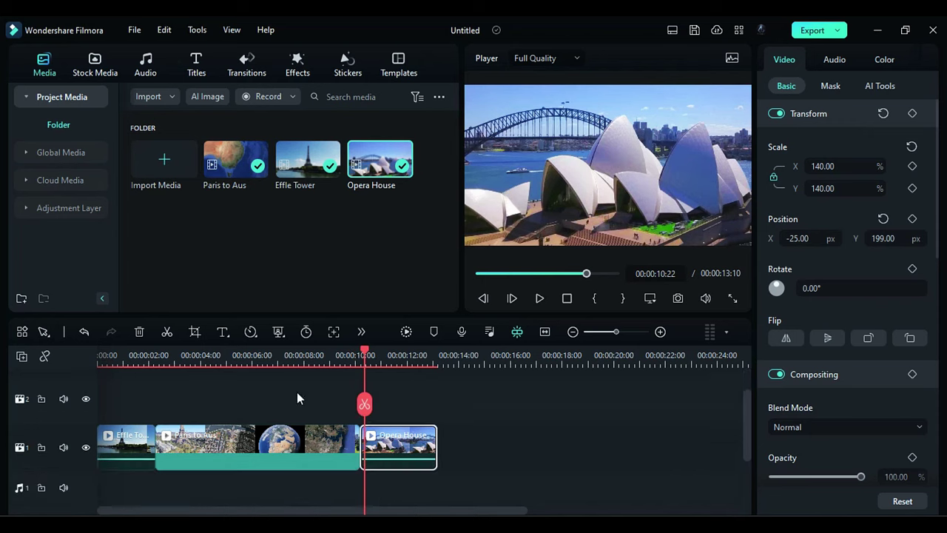
- Set the Paris to Aus clip's exposure to -1.59, contrast to 69.84, vibrance to 46.03 and saturation to 34.92
{"action": "left_click", "coordinate": [230, 353]}
{"action": "left_click", "coordinate": [190, 363]}
{"action": "left_click", "coordinate": [789, 61]}
{"action": "left_click", "coordinate": [837, 59]}
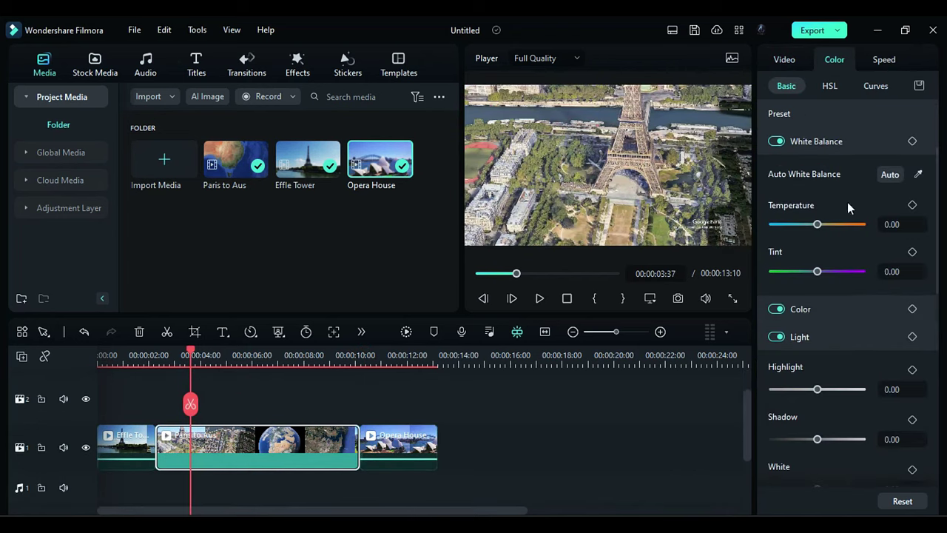
{"action": "left_click", "coordinate": [834, 305]}
{"action": "left_click", "coordinate": [815, 362]}
{"action": "left_click_drag", "start_coordinate": [845, 462], "coordinate": [848, 462]}
{"action": "scroll", "coordinate": [837, 444], "scroll_direction": "down", "scroll_amount": 2}
{"action": "left_click_drag", "start_coordinate": [818, 386], "coordinate": [813, 413]}
- Fine-tune the Light settings of the Paris to Aus clip
{"action": "scroll", "coordinate": [821, 415], "scroll_direction": "down", "scroll_amount": 2}
{"action": "scroll", "coordinate": [802, 404], "scroll_direction": "down", "scroll_amount": 1}
{"action": "scroll", "coordinate": [813, 399], "scroll_direction": "down", "scroll_amount": 1}
{"action": "scroll", "coordinate": [826, 403], "scroll_direction": "down", "scroll_amount": 1}
{"action": "left_click_drag", "start_coordinate": [816, 380], "coordinate": [806, 385]}
{"action": "scroll", "coordinate": [808, 386], "scroll_direction": "down", "scroll_amount": 1}
- Set the Paris to Aus clip's orange hue to 15.87 and saturation to -4.76, and add midpoints to its red and blue curves
{"action": "left_click", "coordinate": [830, 86]}
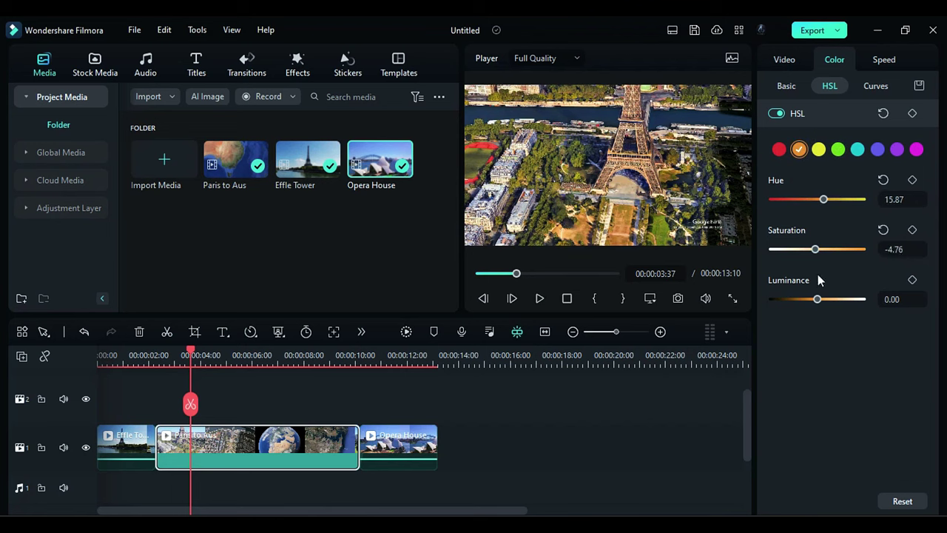
{"action": "left_click", "coordinate": [876, 86]}
{"action": "left_click", "coordinate": [801, 146]}
{"action": "left_click", "coordinate": [850, 281]}
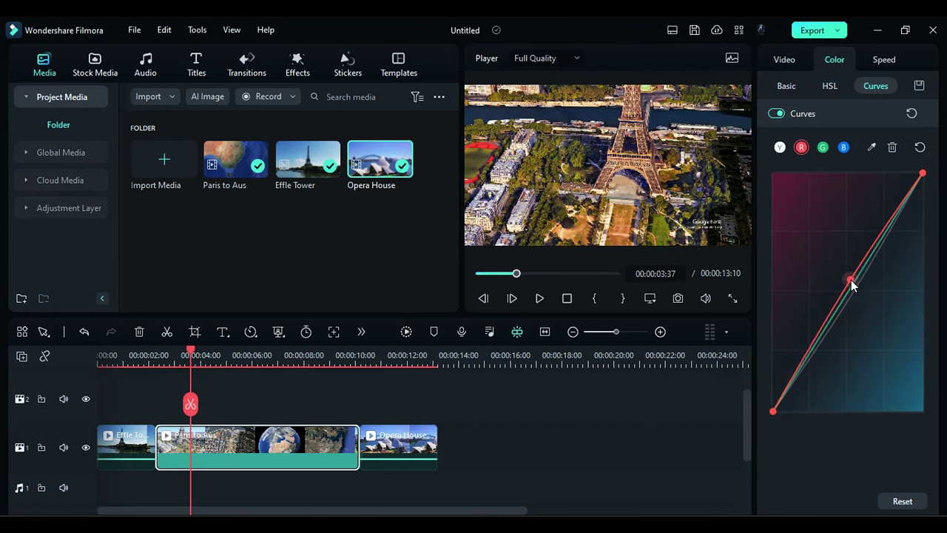
{"action": "left_click", "coordinate": [843, 147]}
{"action": "left_click", "coordinate": [849, 284]}
- Adjust the exposure of the Opera House clip in its basic color settings
{"action": "left_click_drag", "start_coordinate": [164, 357], "coordinate": [362, 420]}
{"action": "left_click", "coordinate": [414, 451]}
{"action": "left_click", "coordinate": [882, 60]}
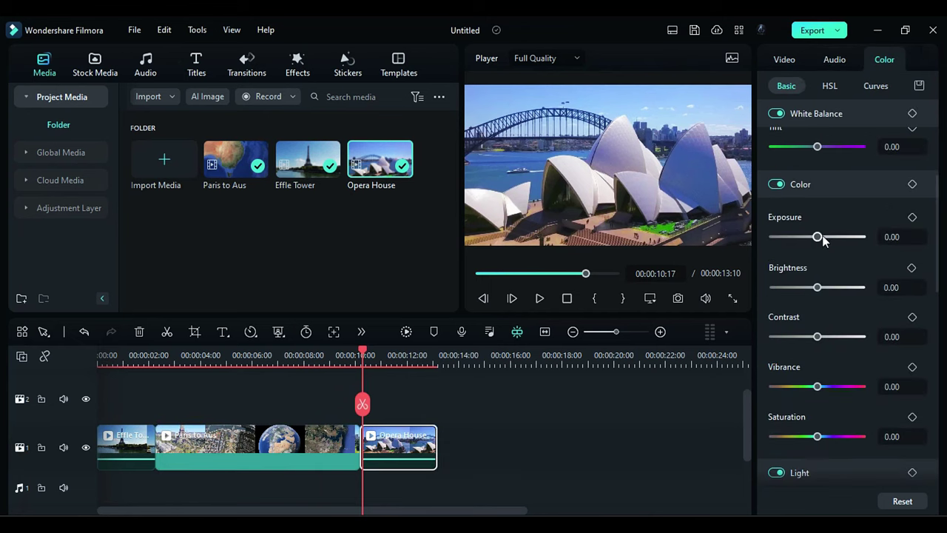
{"action": "left_click", "coordinate": [818, 237]}
- Split the Paris to Aus clip at about 6 seconds, and set the Effle Tower clip's blue hue to -46.03 with higher luminance
{"action": "mouse_move", "coordinate": [361, 348]}
{"action": "left_mouse_down"}
{"action": "mouse_move", "coordinate": [249, 348]}
{"action": "mouse_move", "coordinate": [348, 347]}
{"action": "left_mouse_up"}
{"action": "left_click", "coordinate": [256, 406]}
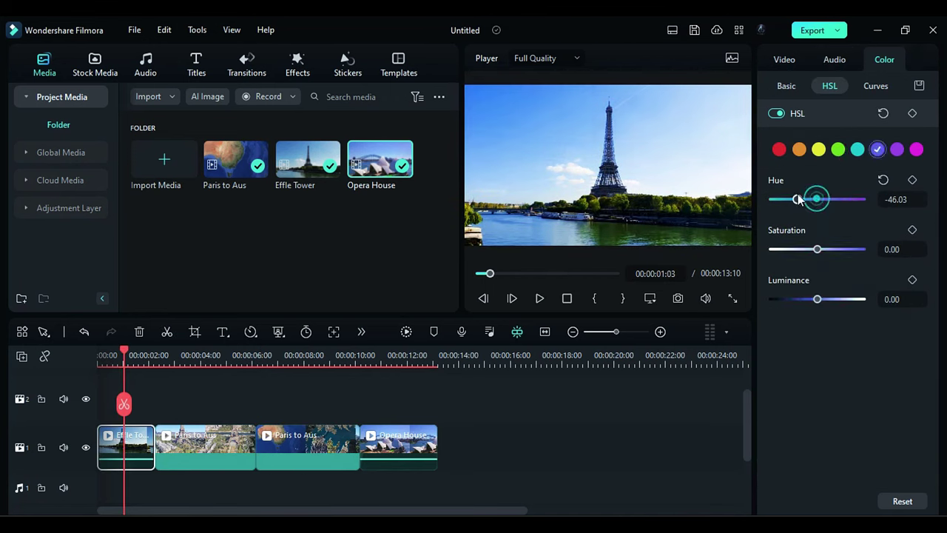
{"action": "left_click_drag", "start_coordinate": [825, 298], "coordinate": [834, 298]}
{"action": "left_click", "coordinate": [207, 447]}
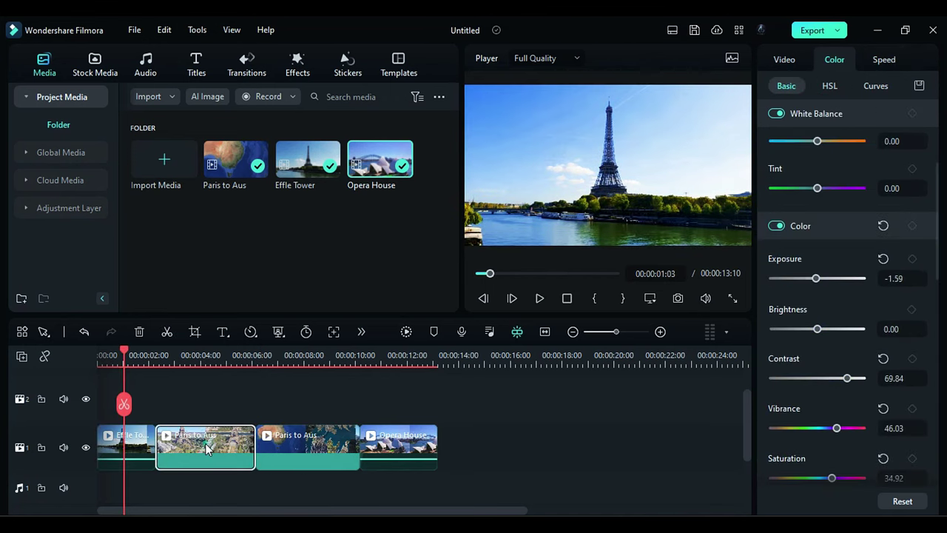
- Add the Wormhole 3 zoom transition between the Effle Tower clip and the first Paris to Aus segment and preview it
{"action": "left_click", "coordinate": [233, 68]}
{"action": "scroll", "coordinate": [317, 209], "scroll_direction": "down", "scroll_amount": 1}
{"action": "left_click_drag", "start_coordinate": [308, 141], "coordinate": [156, 447]}
{"action": "left_click_drag", "start_coordinate": [125, 353], "coordinate": [156, 371]}
{"action": "left_click_drag", "start_coordinate": [156, 387], "coordinate": [211, 387]}
- Set the duration of the Wormhole 3 transition to 00:00:00:20
{"action": "left_click", "coordinate": [159, 447]}
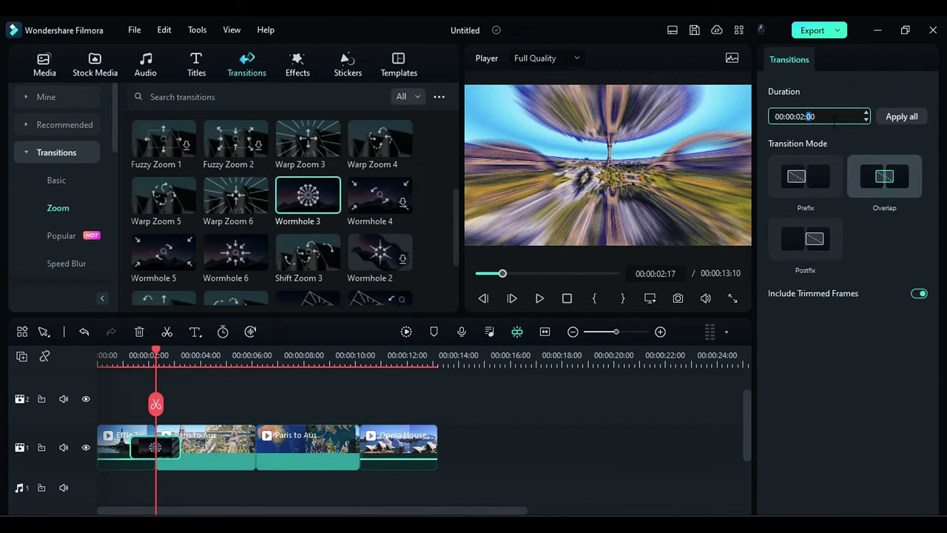
{"action": "key", "text": "ctrl+a"}
{"action": "type", "text": "20"}
{"action": "key", "text": "Return"}
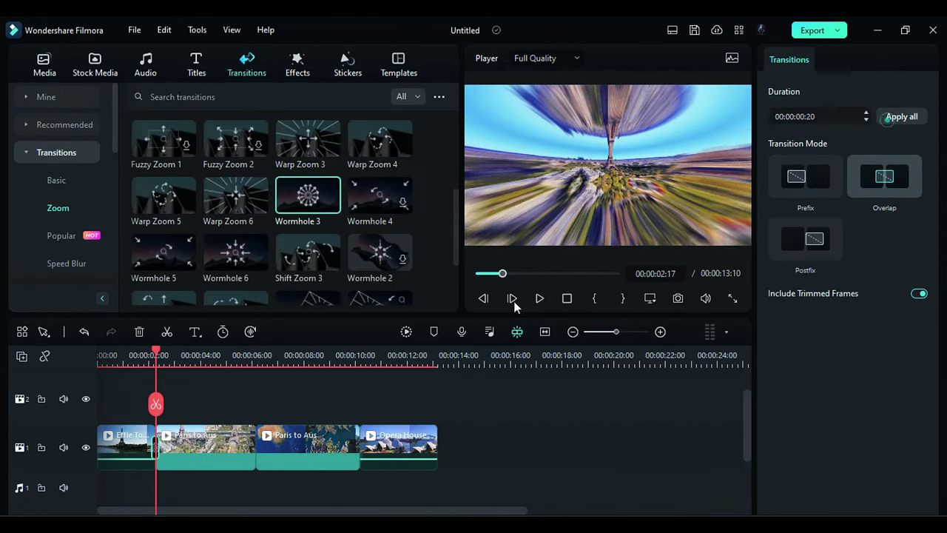
- Trim the start of the first Paris to Aus segment and lengthen the Wormhole 3 transition before it to 00:00:00:44
{"action": "left_click_drag", "start_coordinate": [156, 356], "coordinate": [173, 369]}
{"action": "left_click_drag", "start_coordinate": [154, 448], "coordinate": [143, 453]}
{"action": "mouse_move", "coordinate": [168, 361]}
{"action": "left_mouse_down"}
{"action": "mouse_move", "coordinate": [185, 363]}
{"action": "mouse_move", "coordinate": [178, 363]}
{"action": "left_mouse_up"}
{"action": "left_click_drag", "start_coordinate": [157, 447], "coordinate": [194, 454]}
{"action": "left_click", "coordinate": [152, 454]}
{"action": "left_click", "coordinate": [143, 450]}
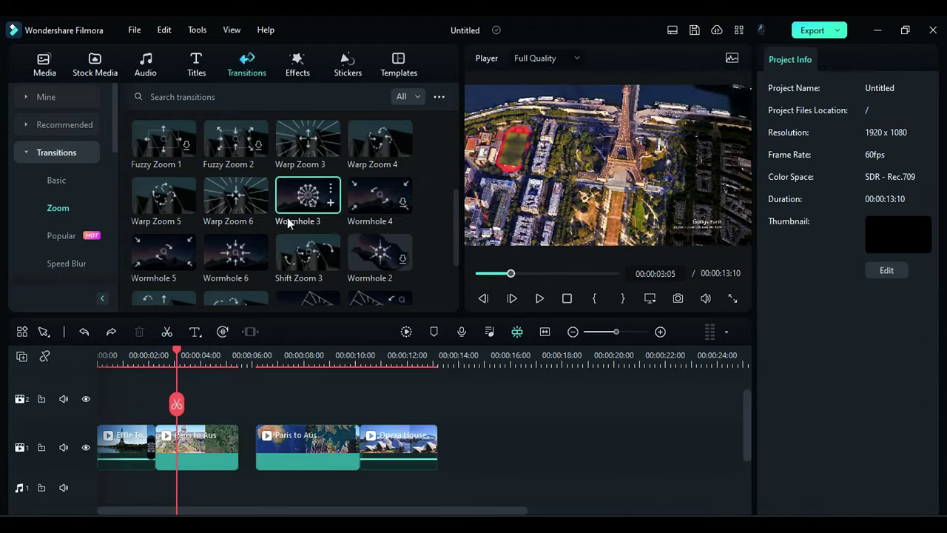
{"action": "left_click", "coordinate": [173, 375]}
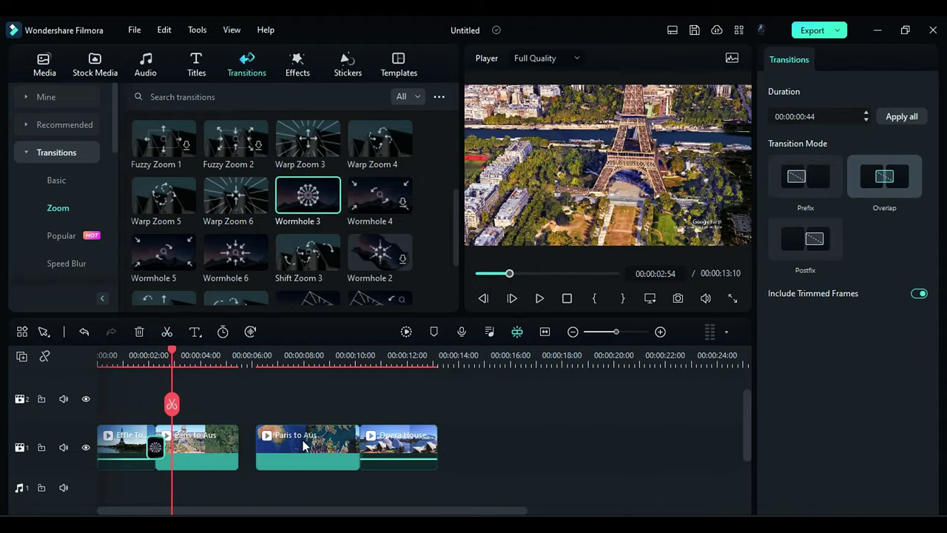
- Close the gap between the Paris to Aus segments and add a 00:00:00:42 Wormhole 3 transition before the Opera House clip
{"action": "left_click_drag", "start_coordinate": [295, 441], "coordinate": [277, 442]}
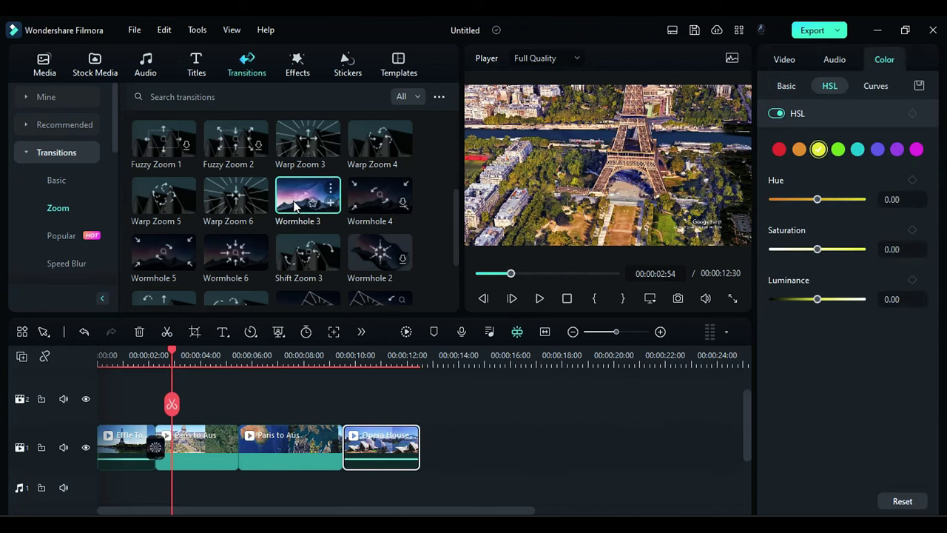
{"action": "left_click_drag", "start_coordinate": [315, 279], "coordinate": [329, 458]}
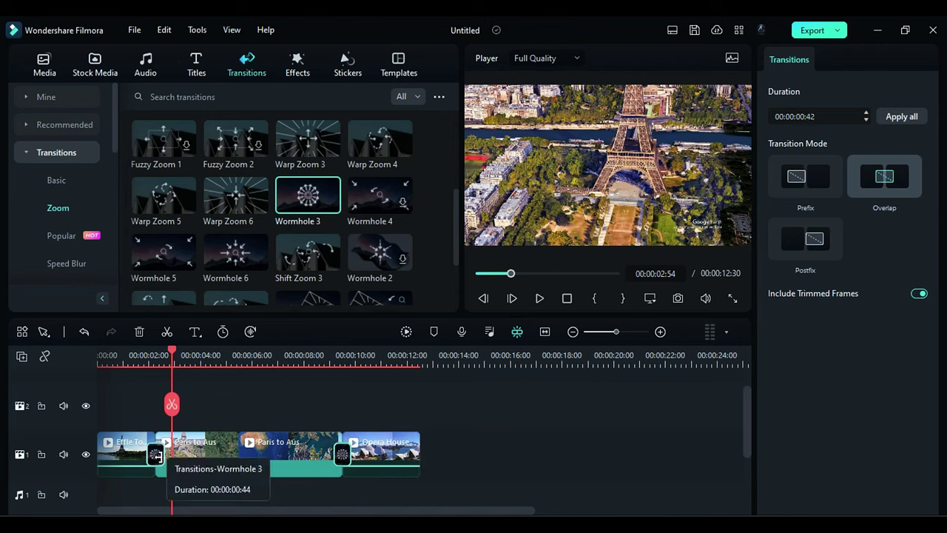
- Add the NewBlue FX Essentials Sharpen effect above all clips for the full timeline length and set its strength to 50
{"action": "left_click", "coordinate": [297, 64]}
{"action": "left_click", "coordinate": [46, 97]}
{"action": "scroll", "coordinate": [306, 268], "scroll_direction": "down", "scroll_amount": 3}
{"action": "left_click", "coordinate": [61, 152]}
{"action": "scroll", "coordinate": [271, 182], "scroll_direction": "down", "scroll_amount": 3}
{"action": "scroll", "coordinate": [74, 192], "scroll_direction": "down", "scroll_amount": 3}
{"action": "left_click", "coordinate": [74, 192]}
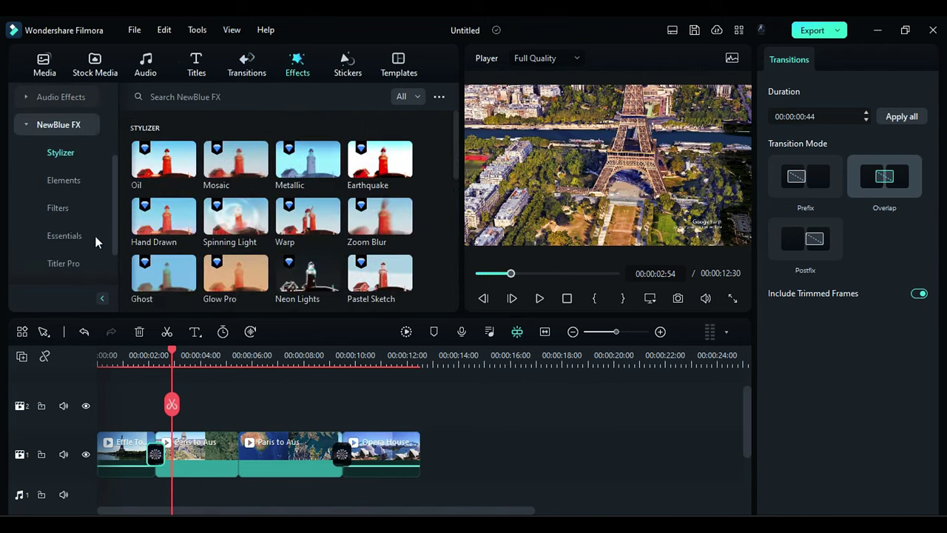
{"action": "left_click", "coordinate": [58, 207]}
{"action": "left_click", "coordinate": [65, 236]}
{"action": "left_click_drag", "start_coordinate": [235, 233], "coordinate": [218, 414]}
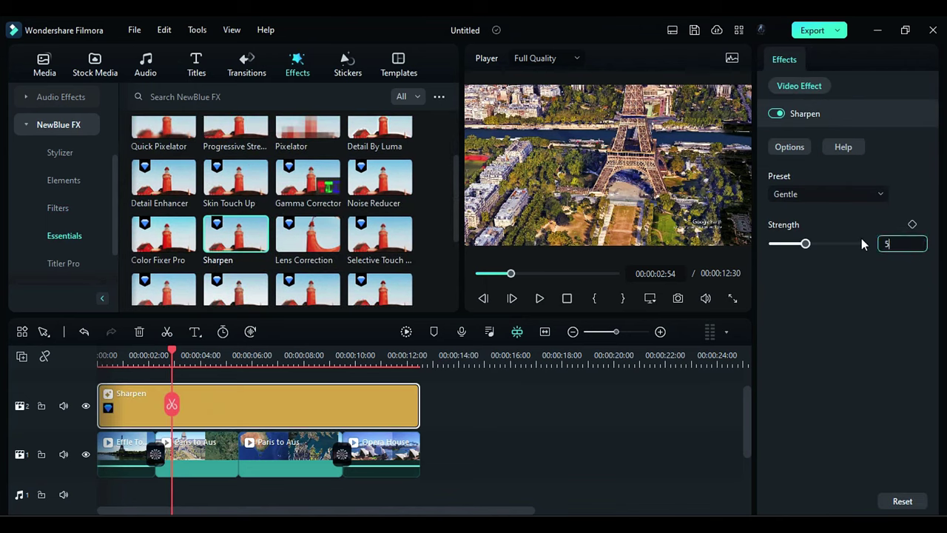
- Add the Auto Enhance effect from the favorites above Sharpen, extend it over the whole timeline, and render the preview
{"action": "scroll", "coordinate": [74, 185], "scroll_direction": "up", "scroll_amount": 5}
{"action": "left_click", "coordinate": [46, 97]}
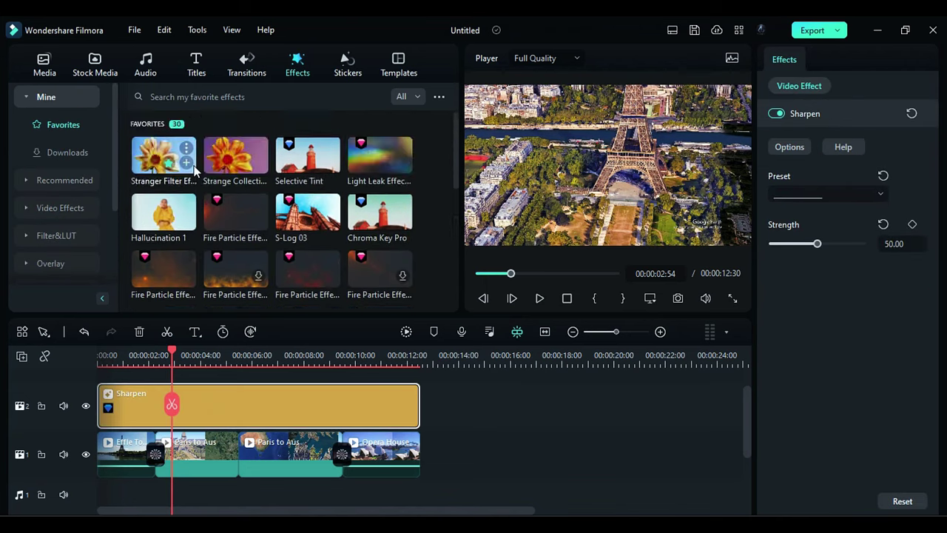
{"action": "scroll", "coordinate": [232, 244], "scroll_direction": "down", "scroll_amount": 4}
{"action": "left_click_drag", "start_coordinate": [231, 259], "coordinate": [104, 425]}
{"action": "left_click_drag", "start_coordinate": [226, 426], "coordinate": [419, 426]}
{"action": "left_click", "coordinate": [406, 331]}
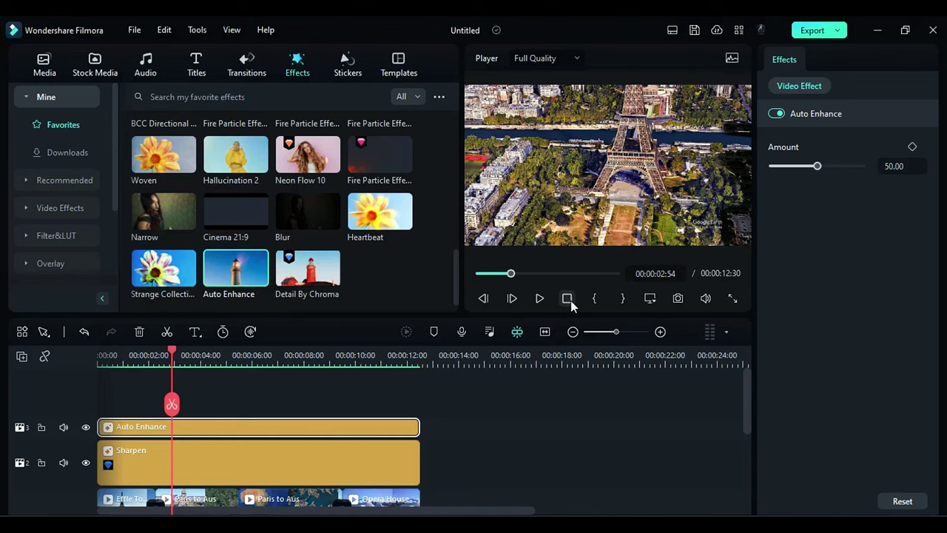
{"action": "left_click", "coordinate": [568, 298]}
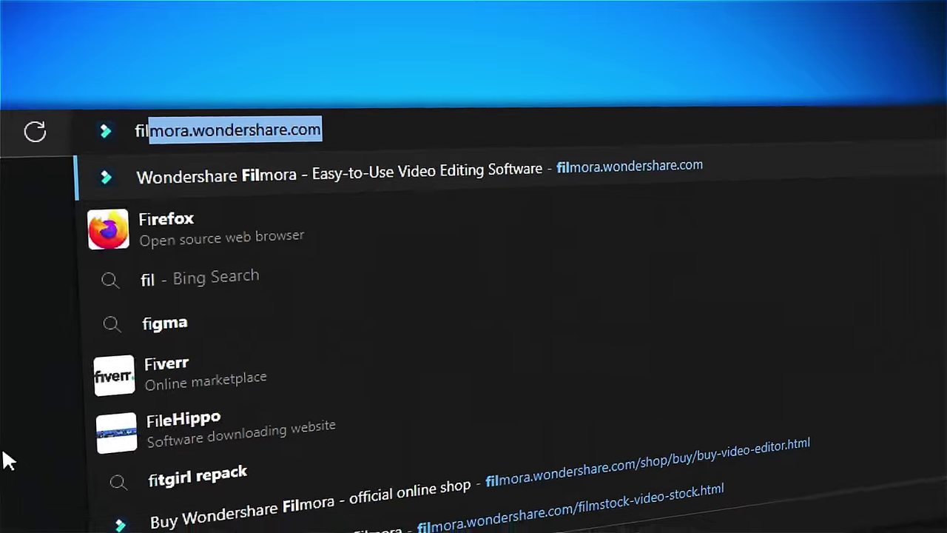
- Switch to the web browser and enter the address filmora.wondershare.com
{"action": "type", "text": "mora.wond"}
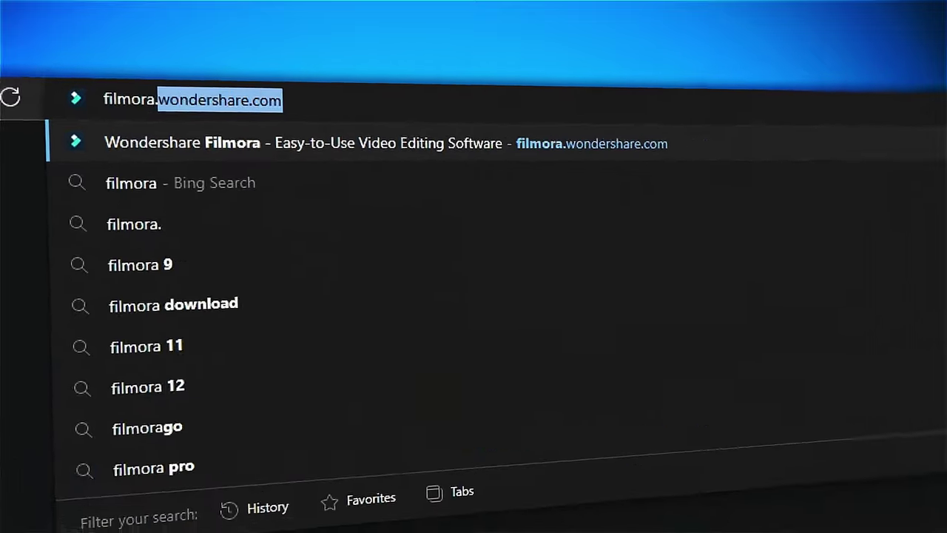
{"action": "type", "text": "ershare.co"}
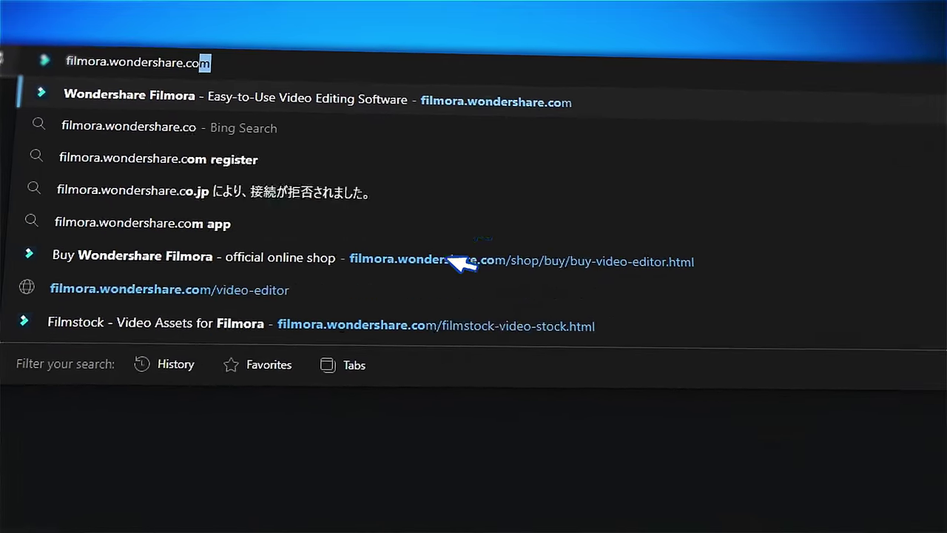